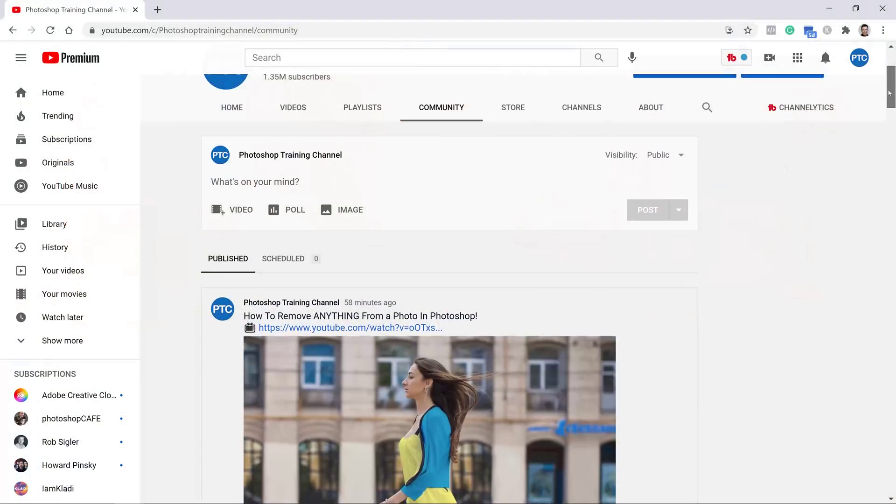
left_click_drag(887, 90, 888, 110)
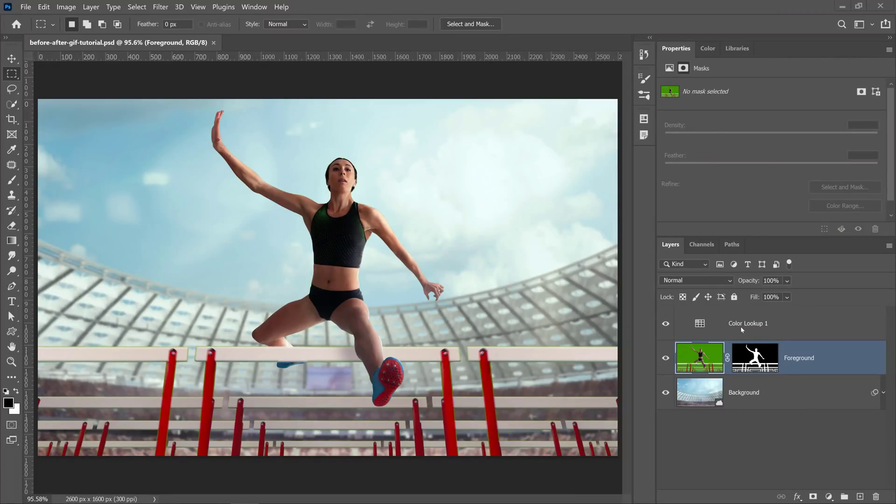
Examine the composite by toggling the visibility of the Color Lookup 1 and Foreground layers and the Foreground layer's mask
left_click(752, 332)
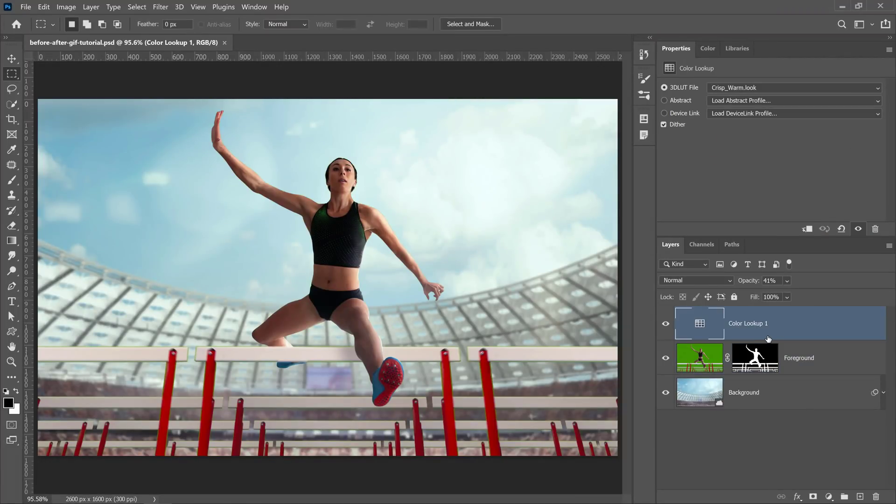
left_click_drag(665, 324, 666, 358)
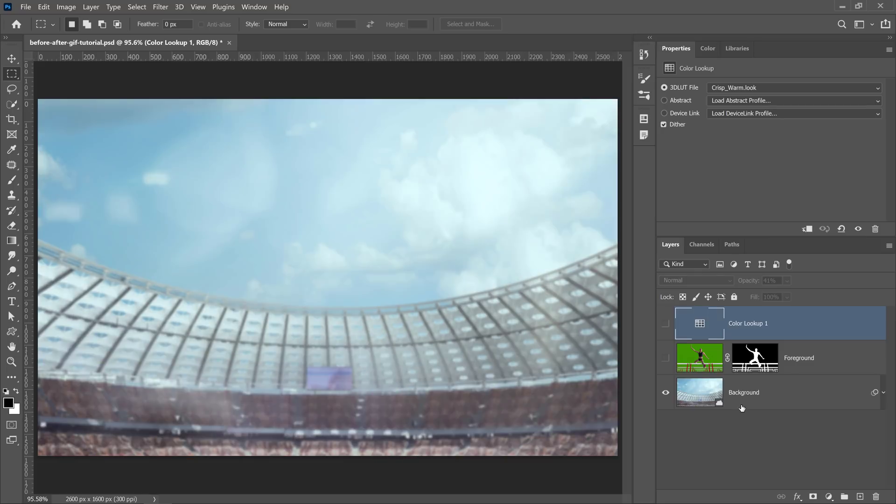
left_click(665, 359)
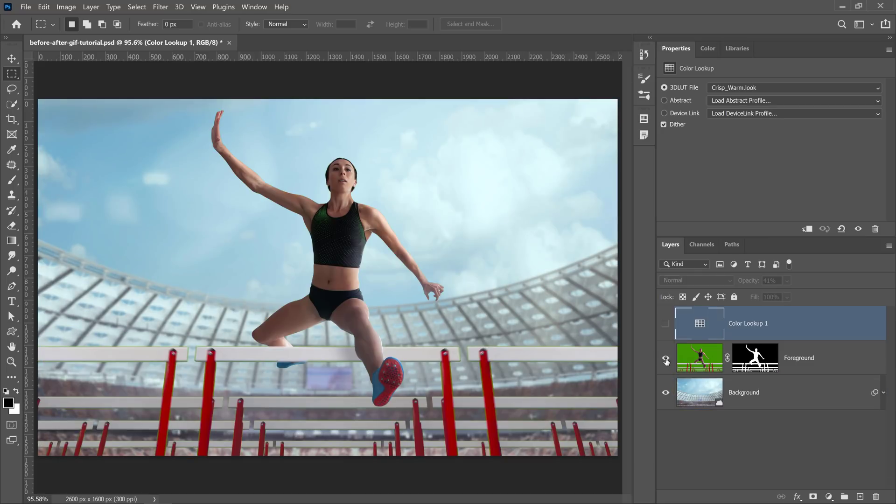
left_click(665, 323)
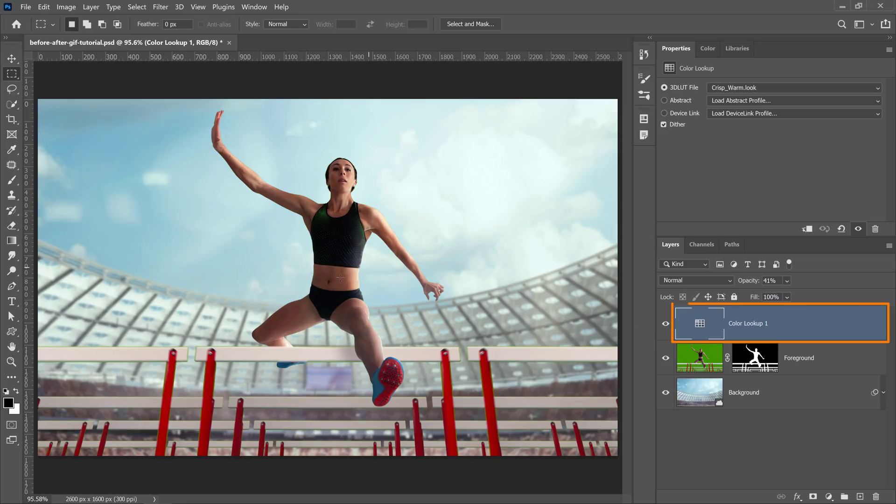
left_click(665, 325)
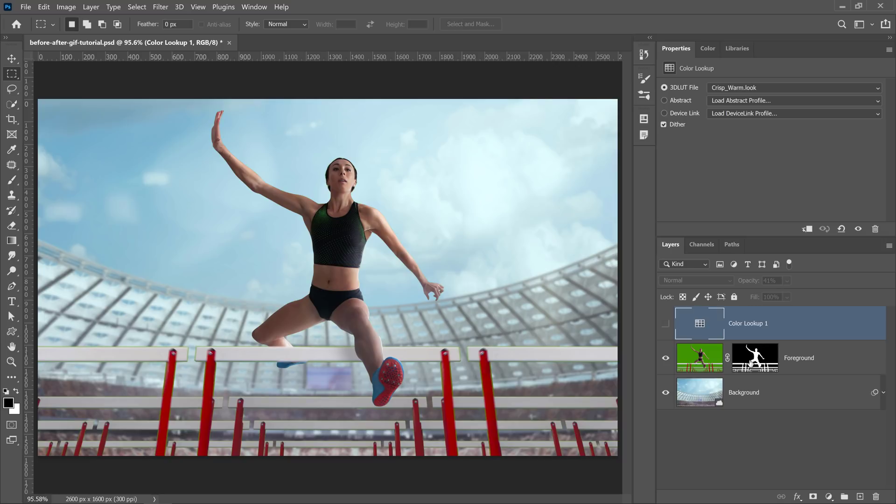
left_click(751, 364)
left_click(756, 364, "shift")
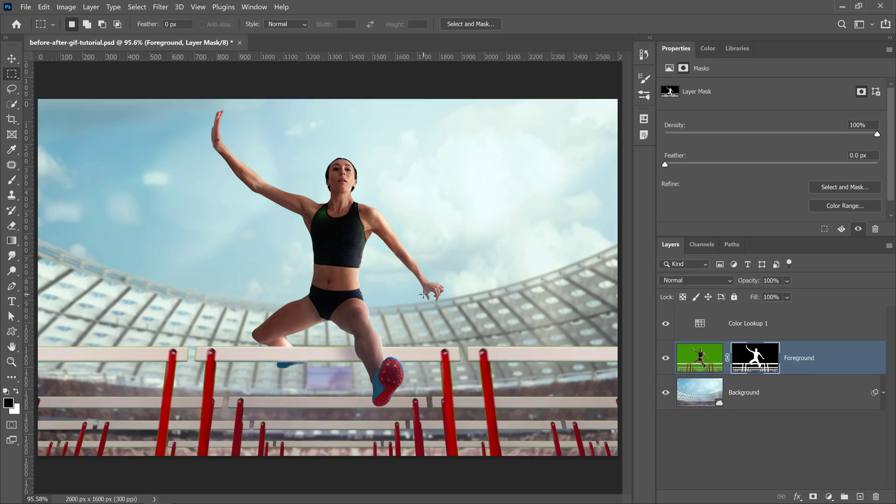
Start a new document and set it to 1080 by 1080 pixels at a resolution of 72 pixels/inch
left_click(26, 7)
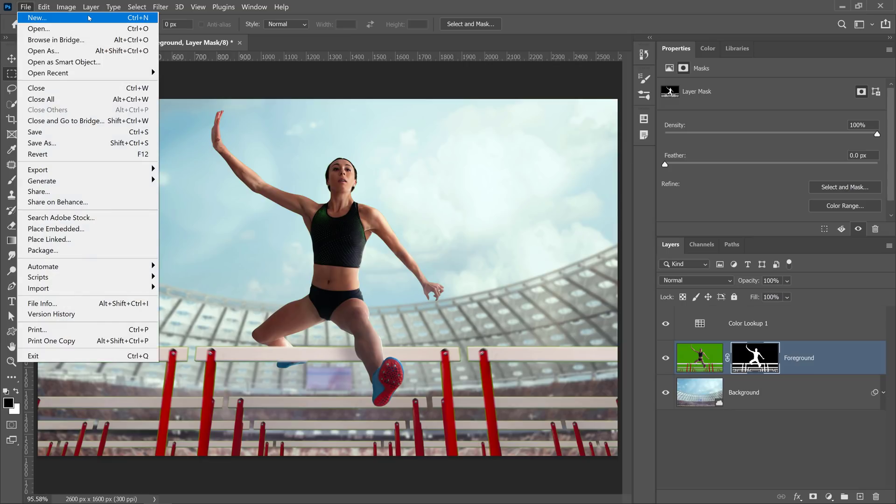
left_click(89, 18)
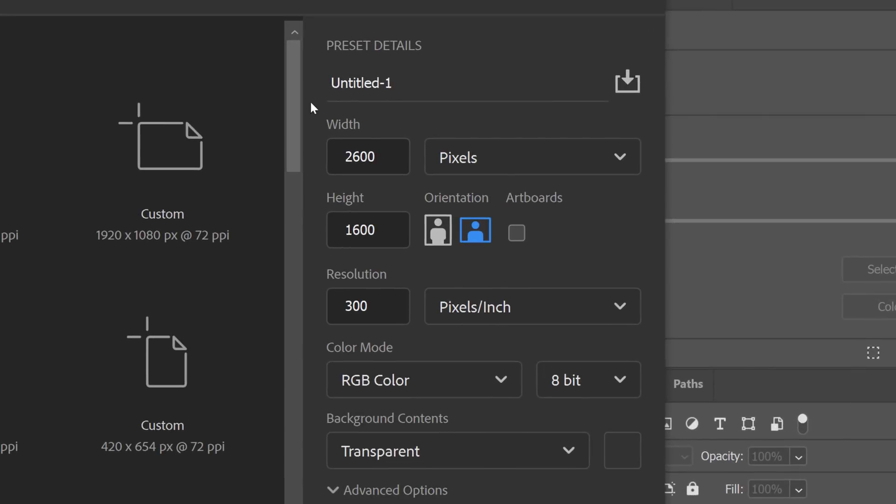
left_click(391, 158)
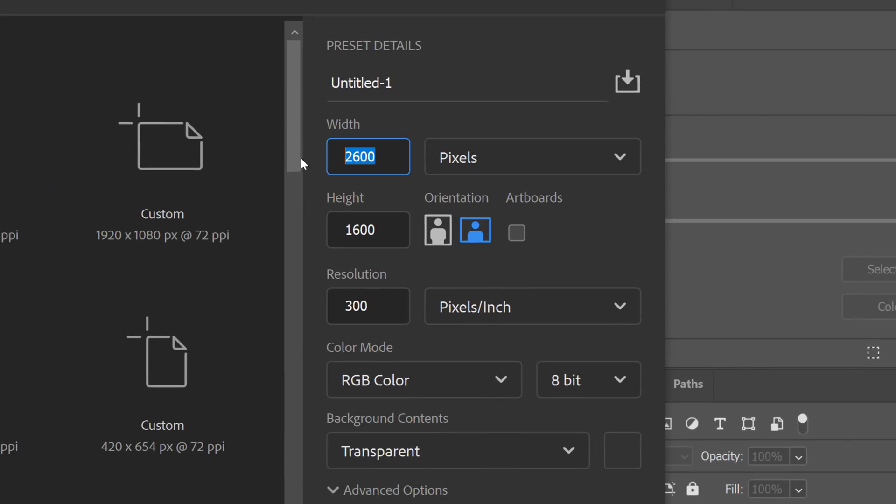
type("1080")
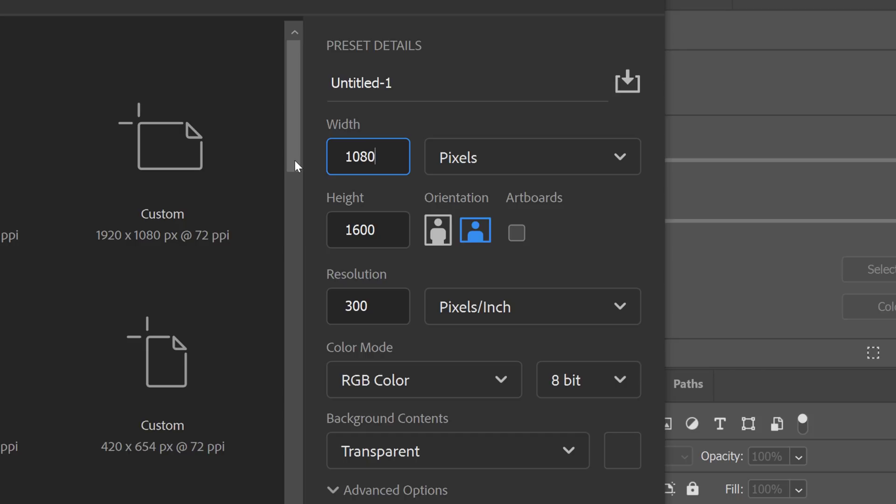
left_click(332, 218)
type("1080")
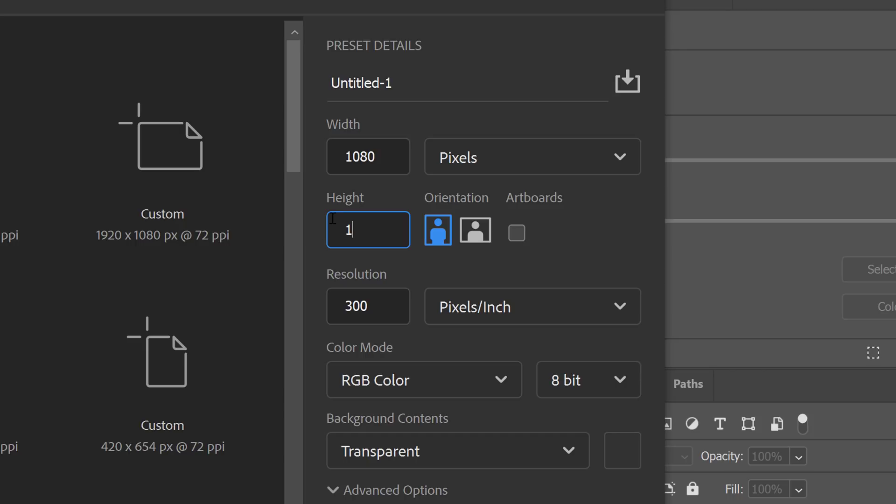
left_click(377, 317)
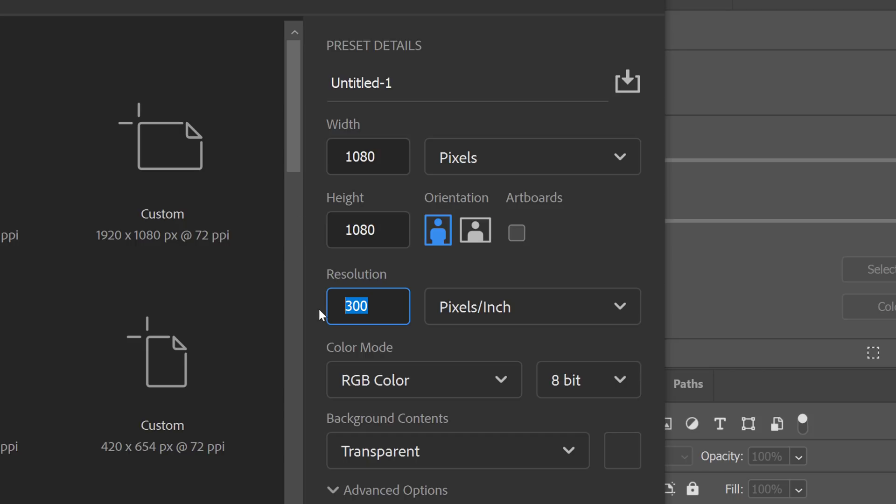
type("72")
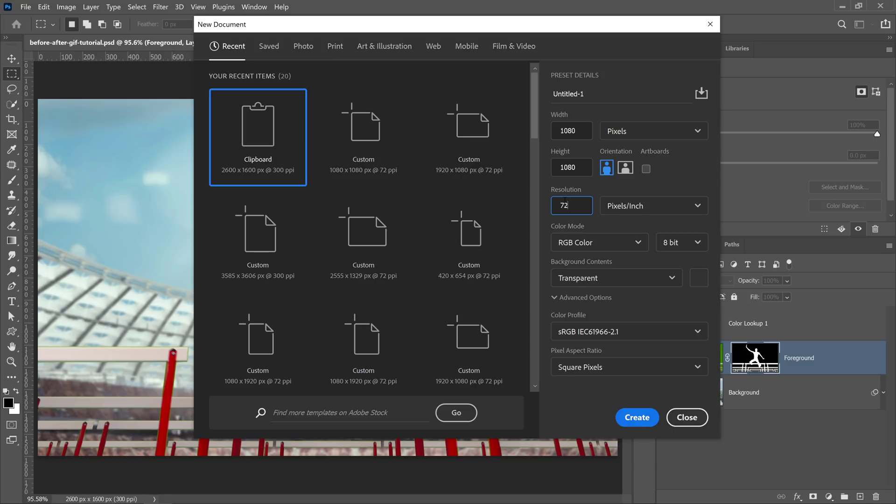
Choose RGB Color as the color mode, check the advanced options and create the document
left_click(559, 242)
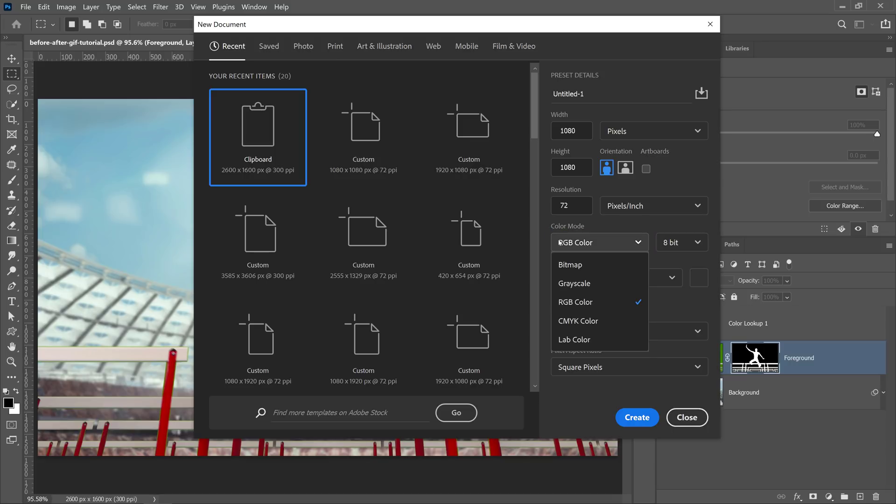
left_click(570, 303)
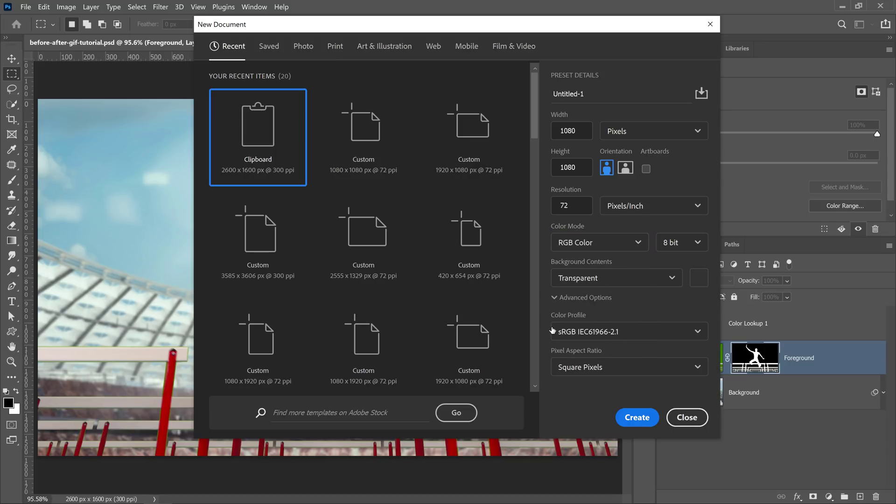
left_click(557, 299)
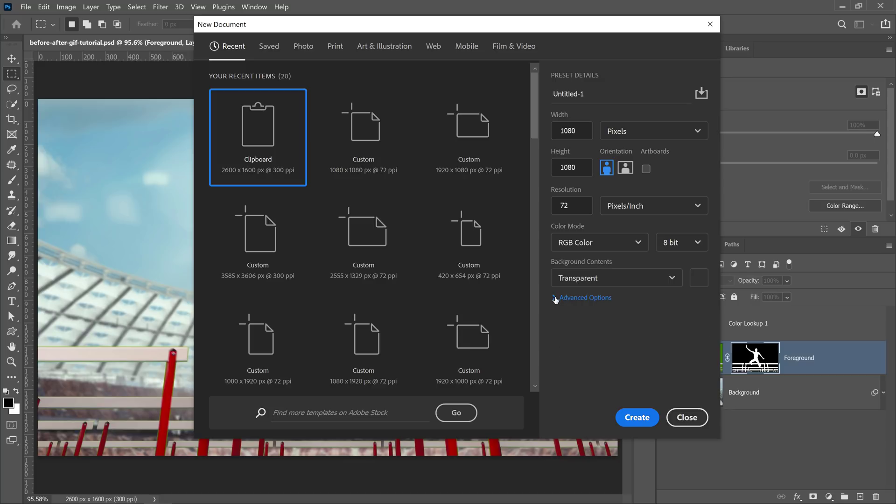
left_click(556, 298)
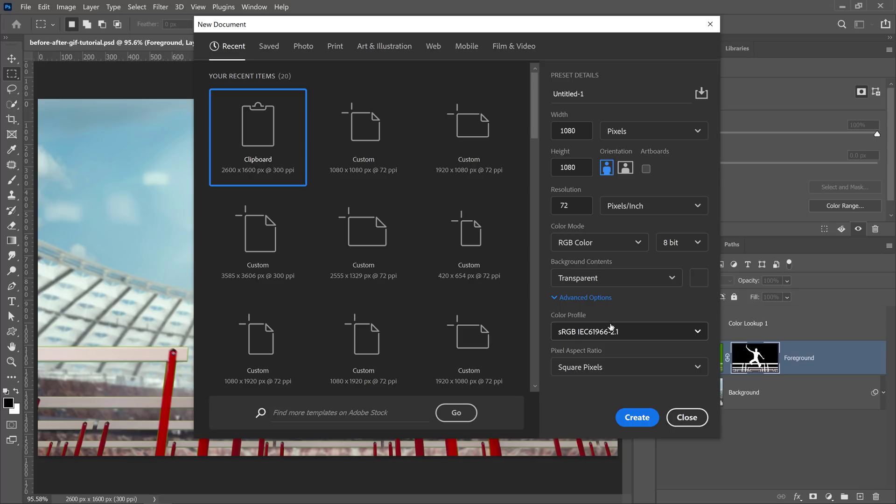
left_click(635, 418)
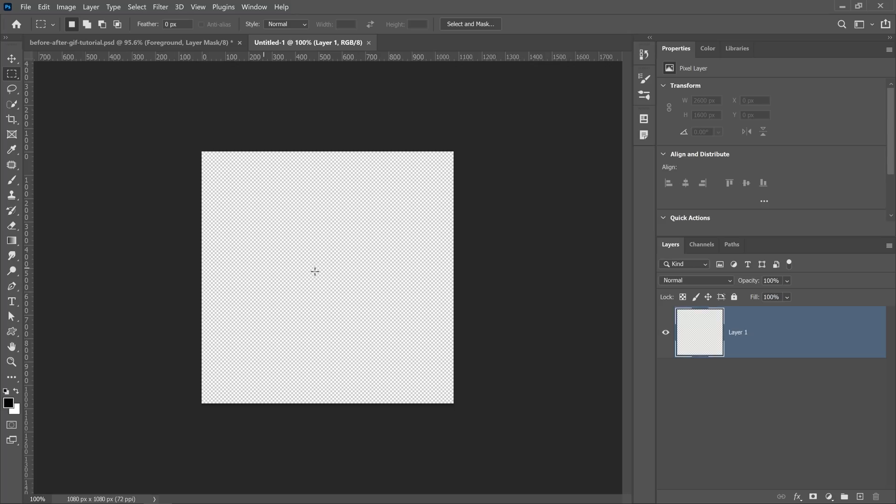
Copy the whole before-after-gif-tutorial.psd composite as a merged image and paste it into the new square document
left_click(142, 44)
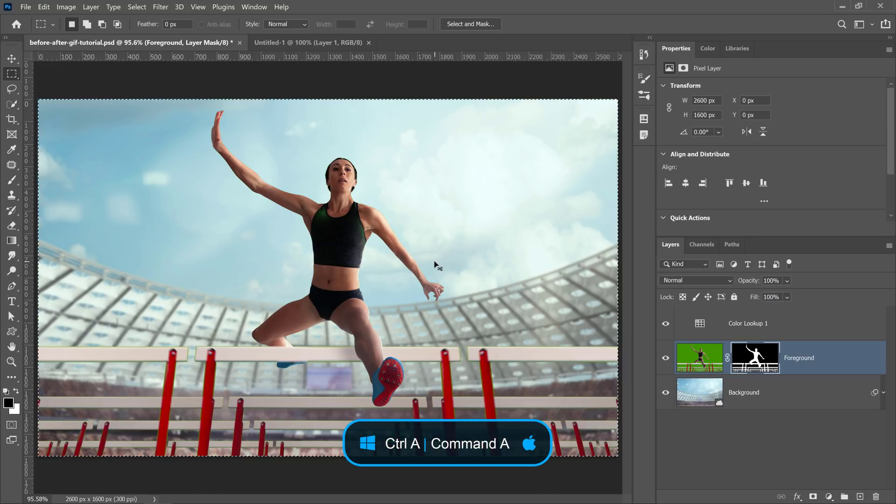
key("ctrl+a")
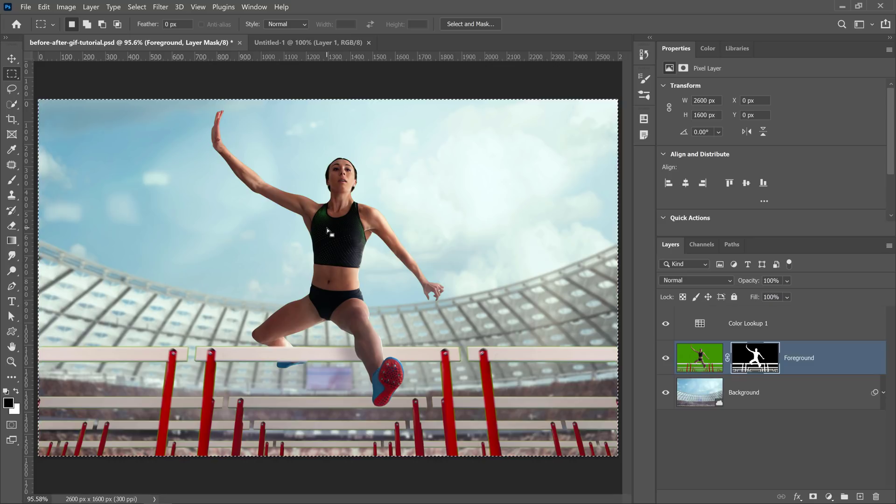
left_click(43, 7)
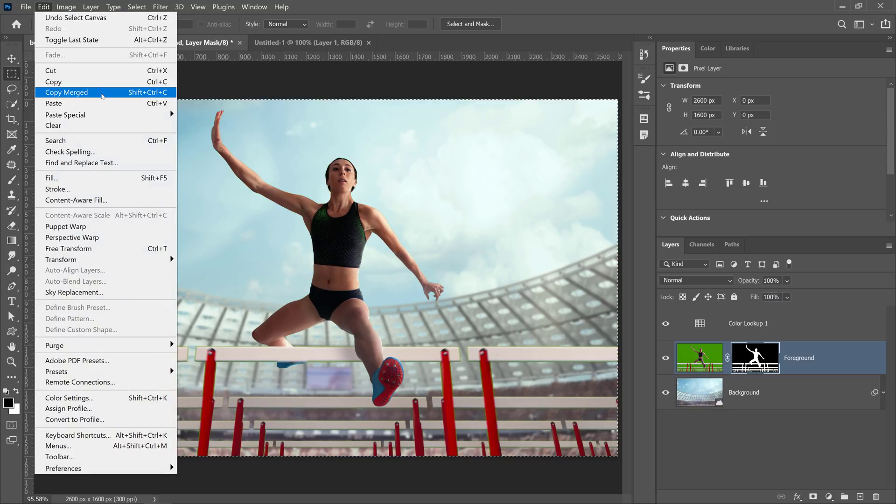
left_click(102, 93)
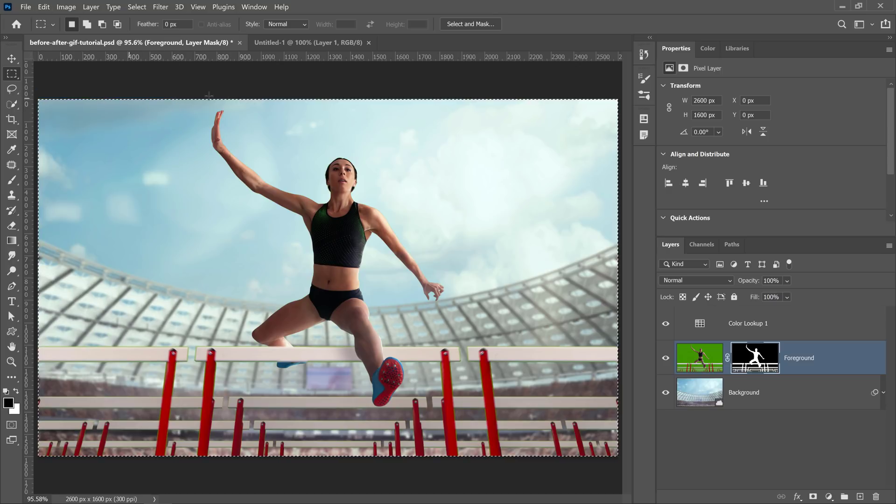
left_click(273, 45)
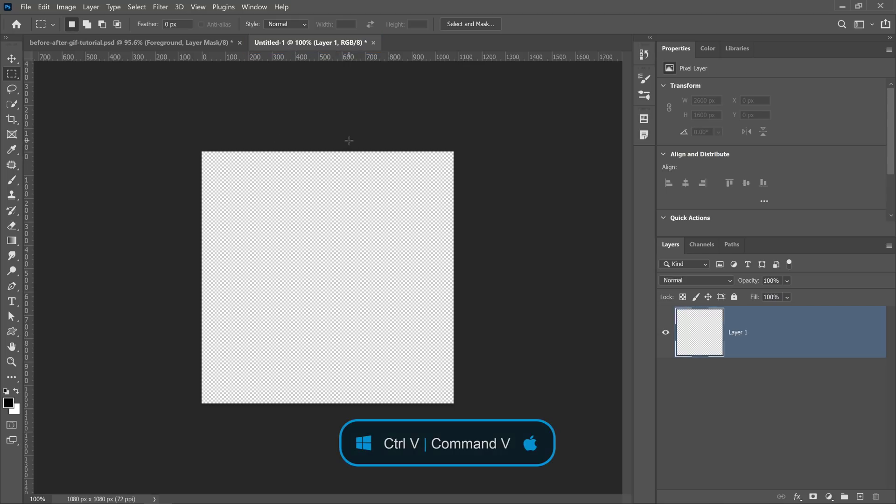
key("ctrl+v")
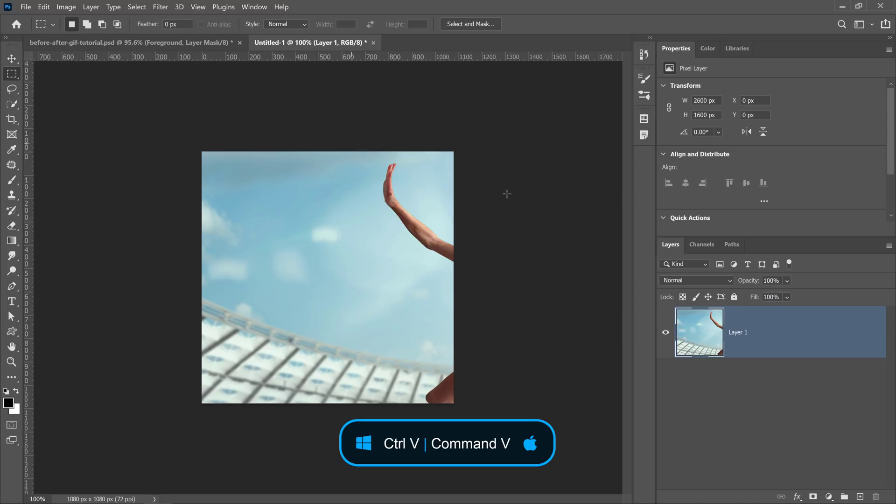
Rename the pasted image's layer to After
double_click(737, 332)
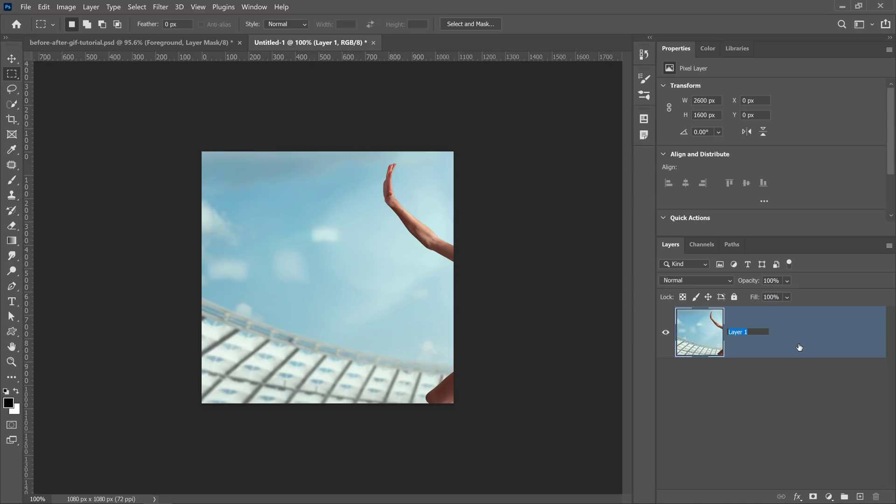
type("After")
key("Return")
Convert the After layer to a Smart Object and give it a blue color label
right_click(798, 346)
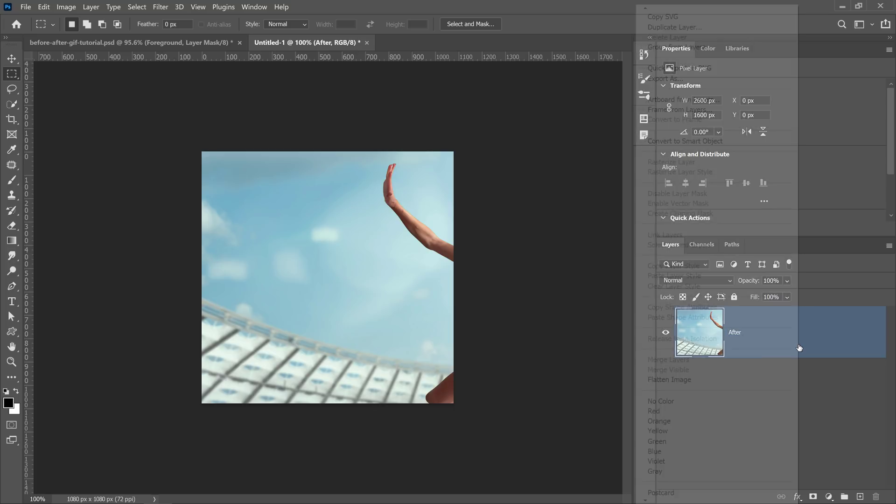
left_click(714, 141)
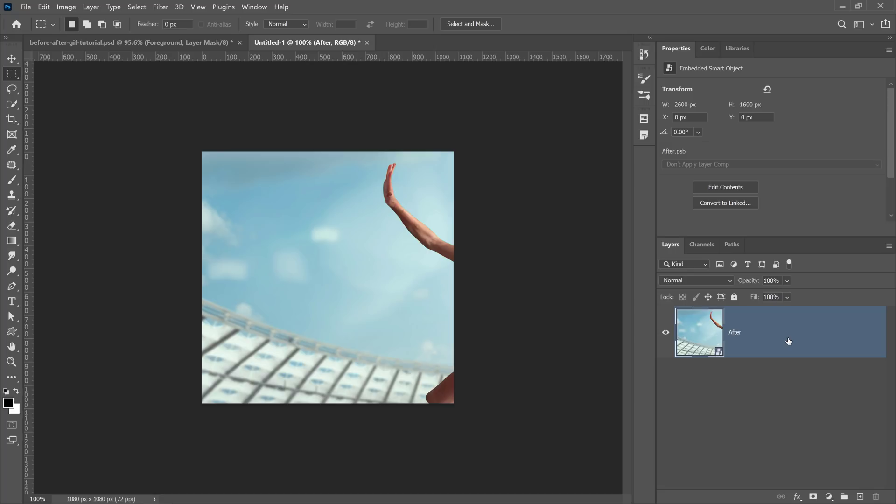
right_click(788, 341)
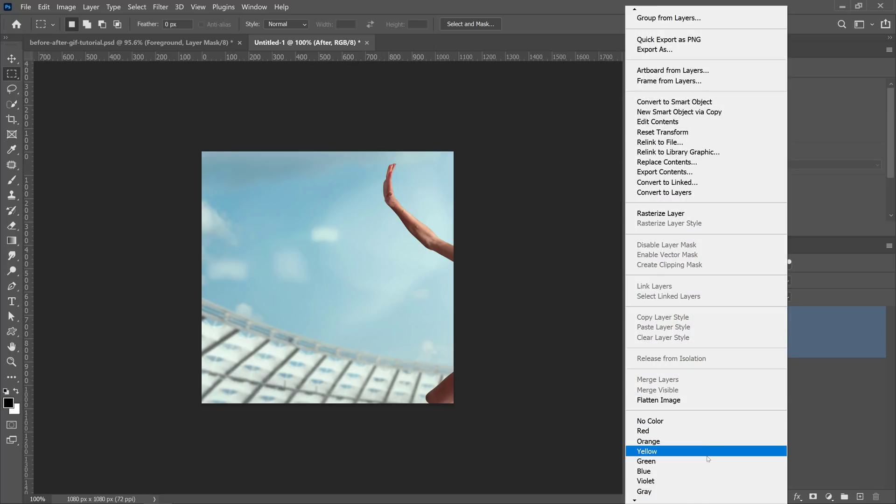
left_click(709, 471)
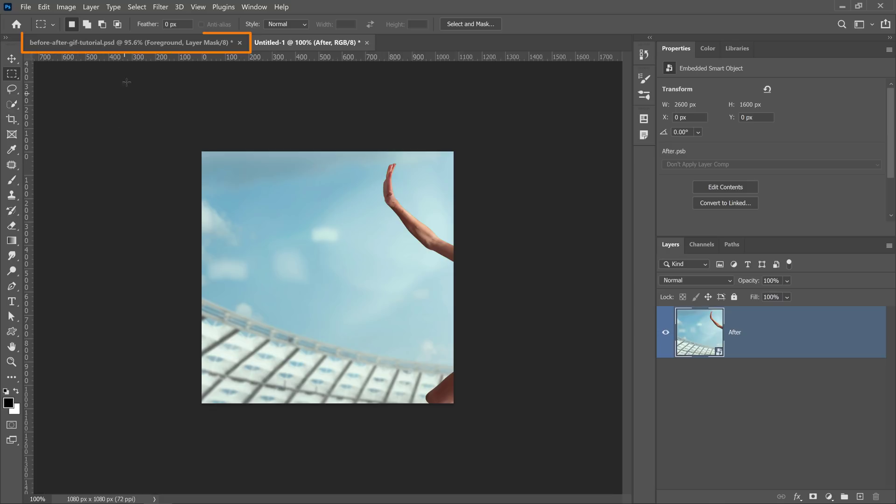
In before-after-gif-tutorial.psd, hide the Color Lookup 1 layer and disable the Foreground layer's mask to restore the original green-screen photo
left_click(130, 44)
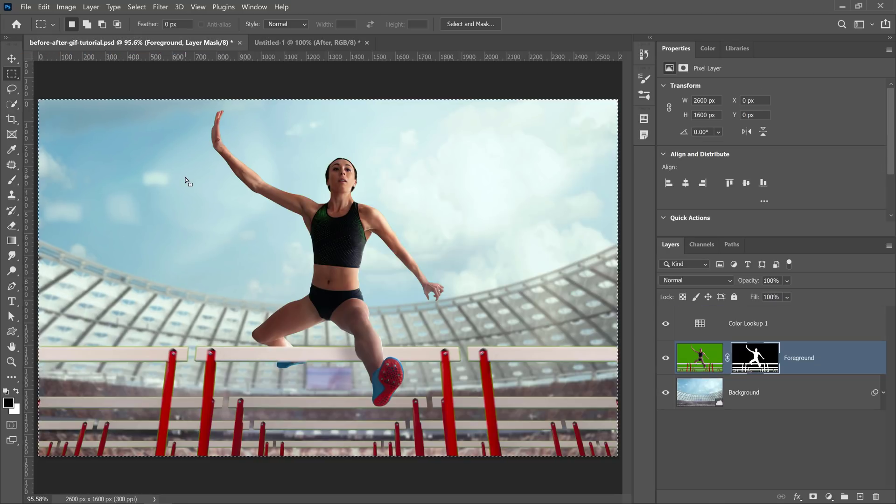
left_click(666, 323)
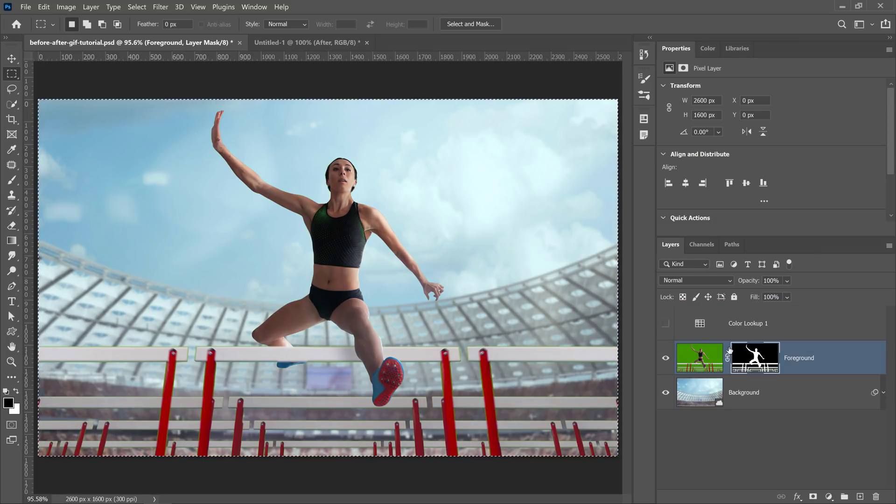
key("shift")
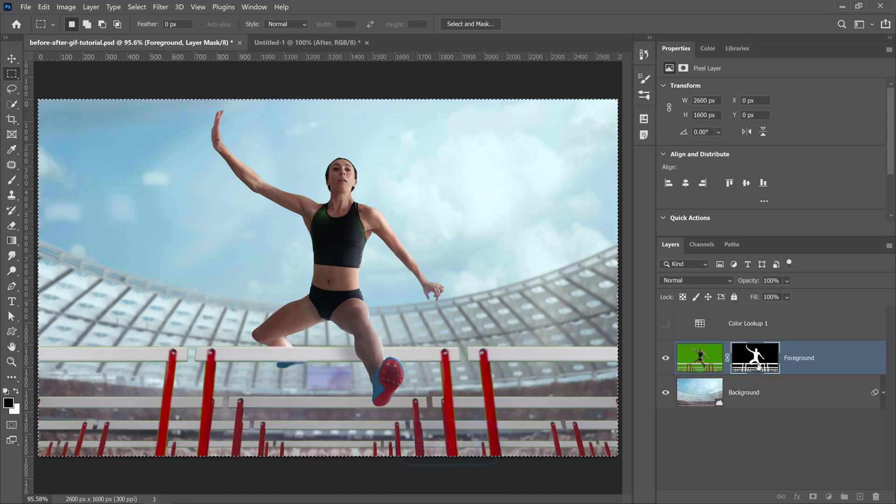
left_click(758, 367, "shift")
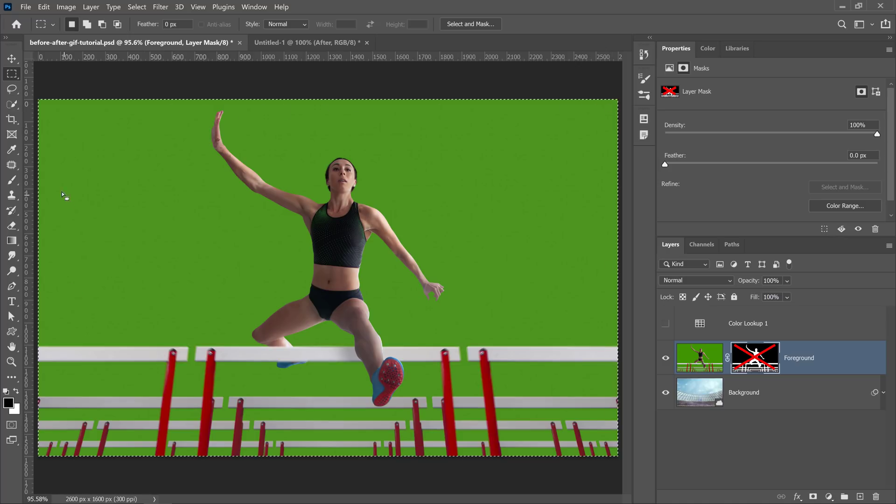
Copy the green-screen photo from before-after-gif-tutorial.psd as a merged image and paste it into the Untitled-1 square document
left_click(44, 6)
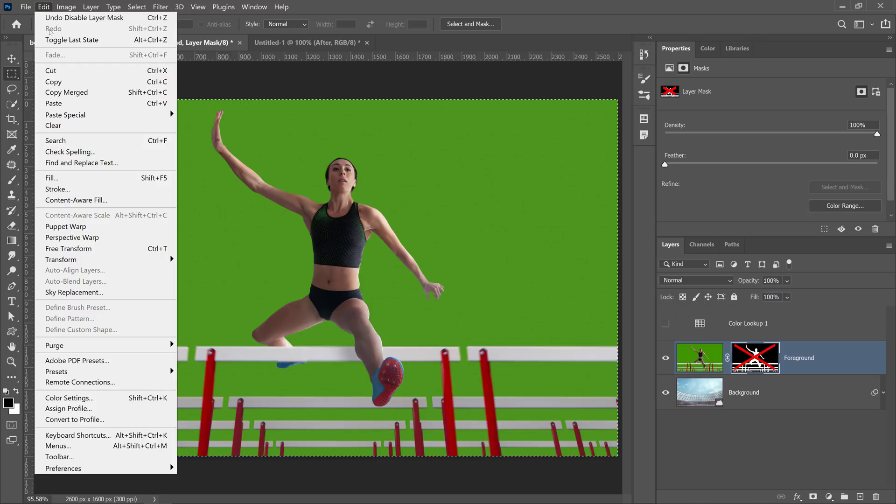
left_click(66, 92)
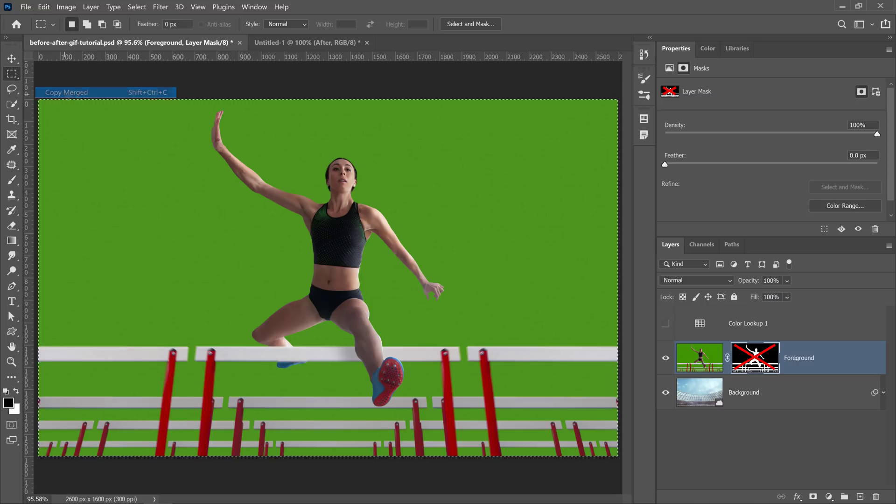
left_click(293, 43)
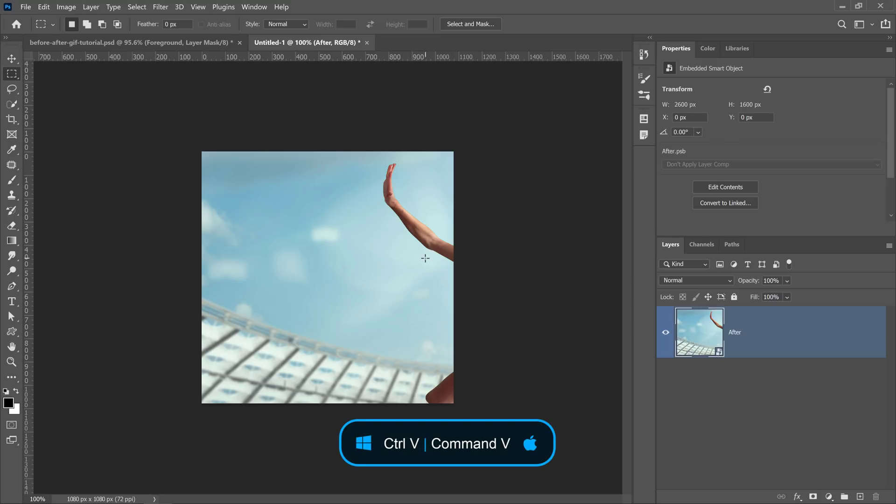
key("ctrl+v")
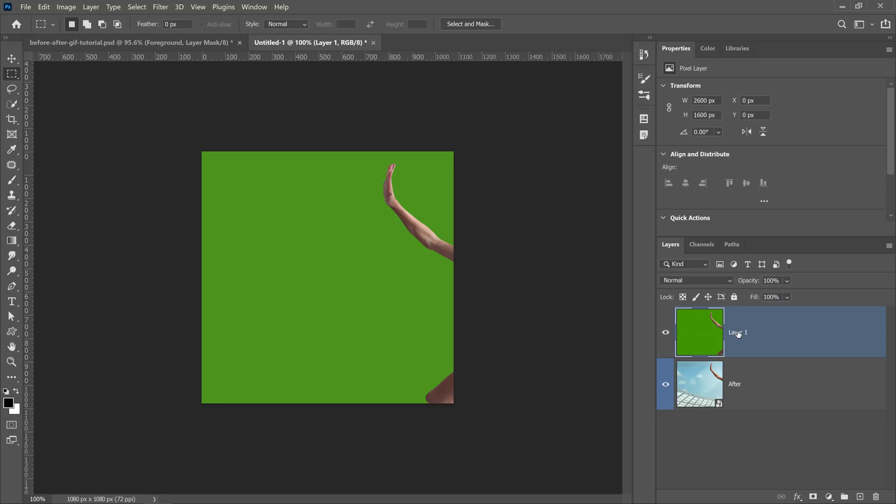
Rename the pasted green-screen layer to Before
double_click(738, 333)
type("Before")
key("Return")
Convert the Before layer to a Smart Object and give it a red color label
right_click(759, 340)
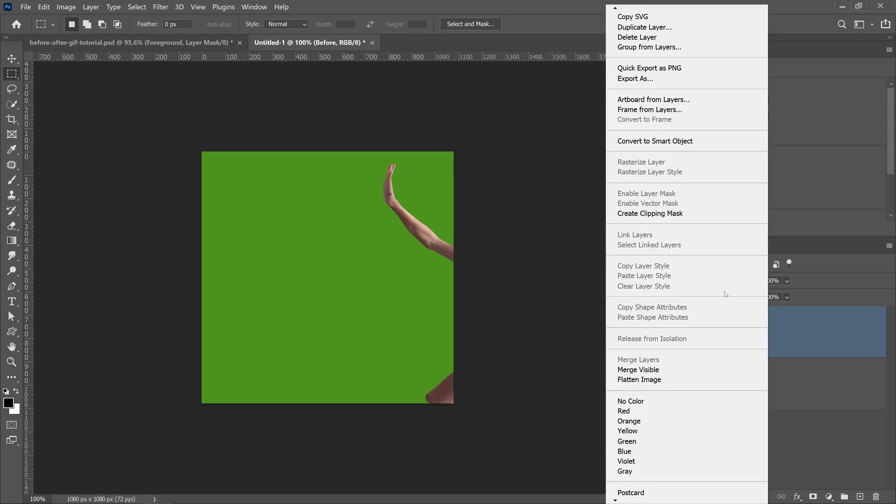
left_click(671, 141)
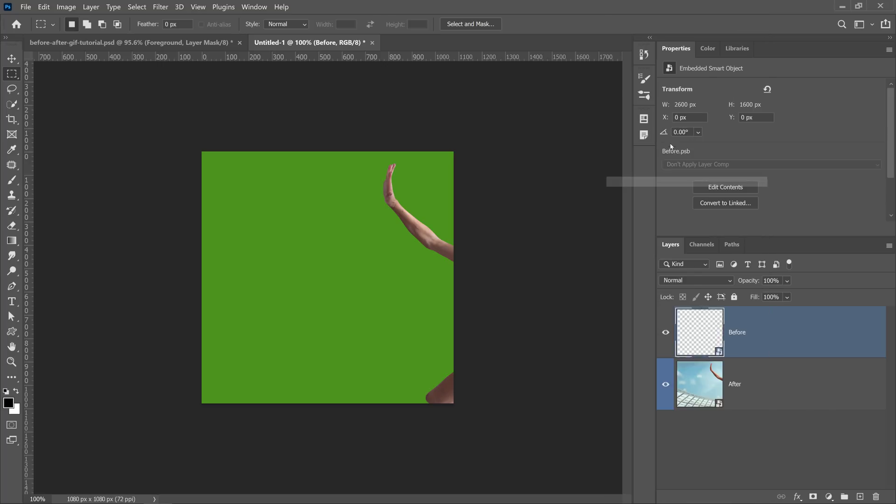
right_click(762, 351)
left_click(765, 430)
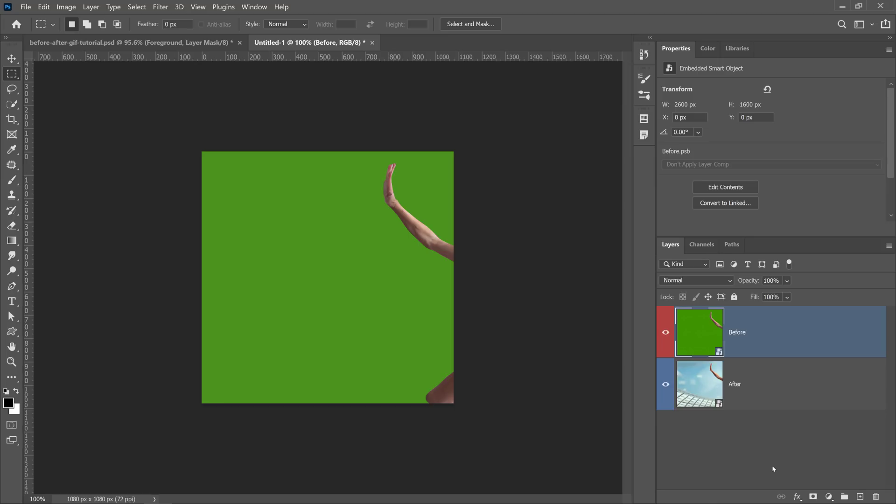
Scale the Before and After layers together to about 68.31% so they fill the square canvas, with the hurdler centered
left_click(766, 381, "shift")
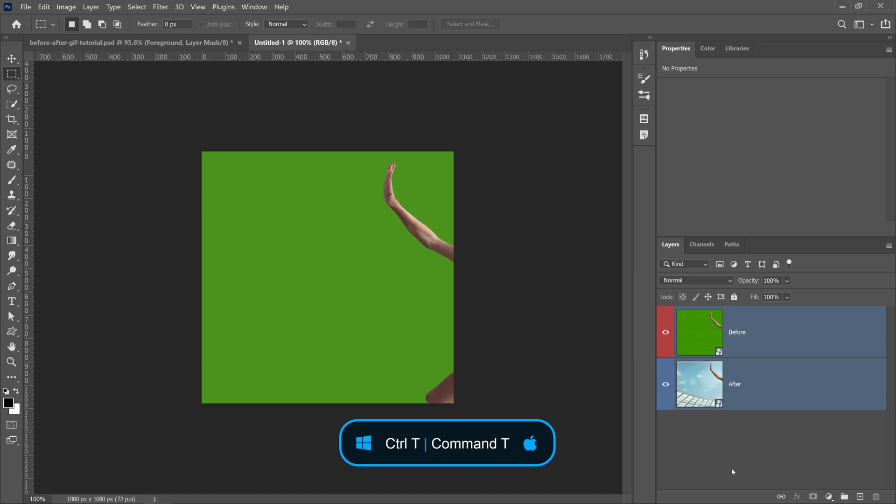
key("ctrl+t")
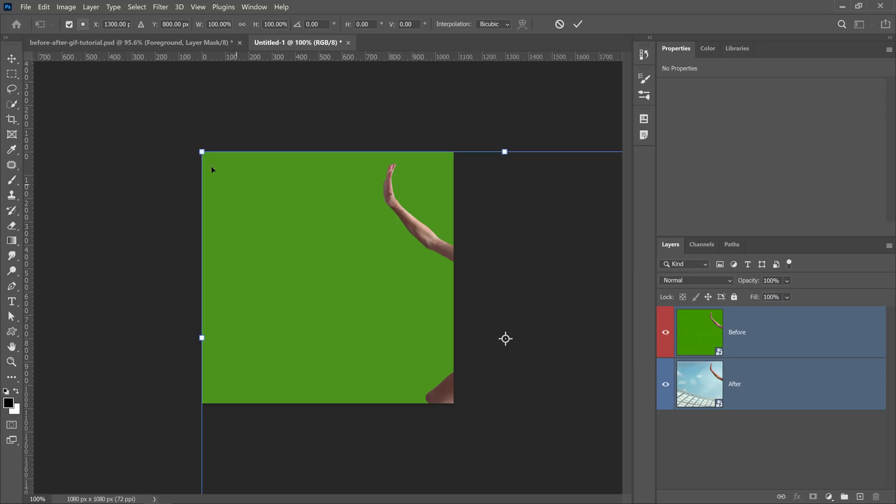
left_click_drag(201, 151, 558, 371)
left_click_drag(593, 415, 237, 239)
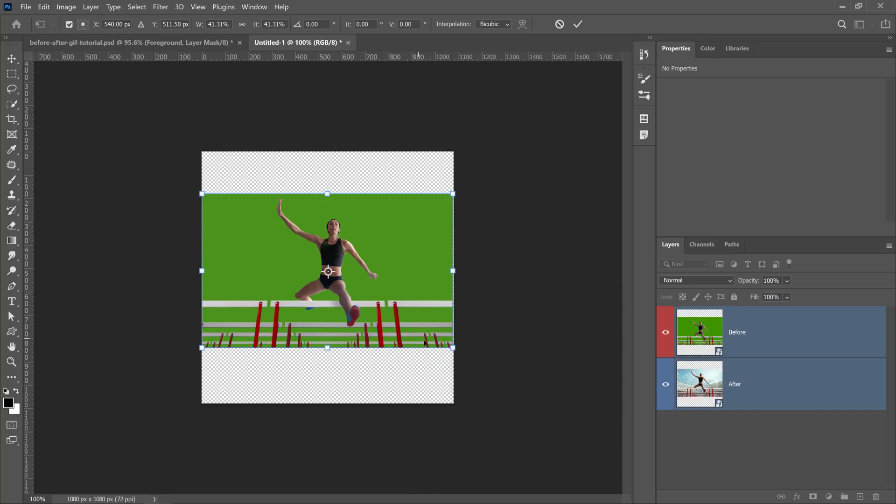
left_click_drag(455, 349, 545, 405)
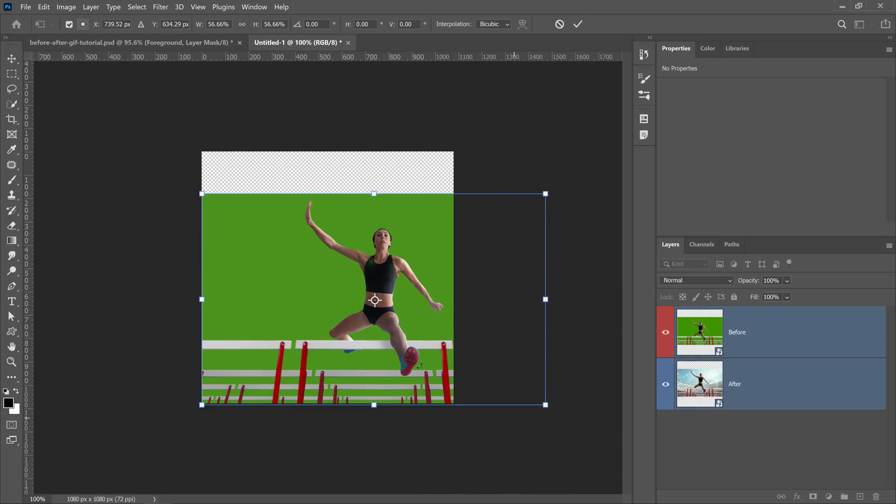
left_click_drag(197, 191, 128, 148)
left_click_drag(401, 232, 388, 230)
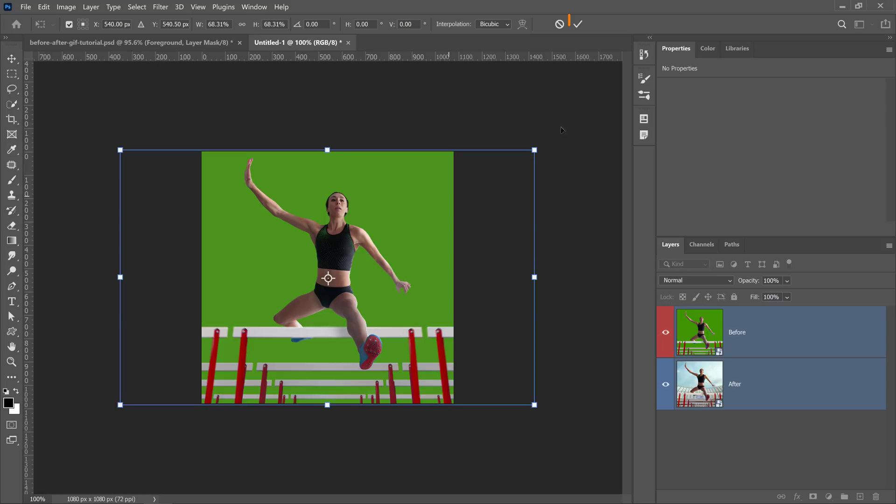
left_click(577, 24)
key("m")
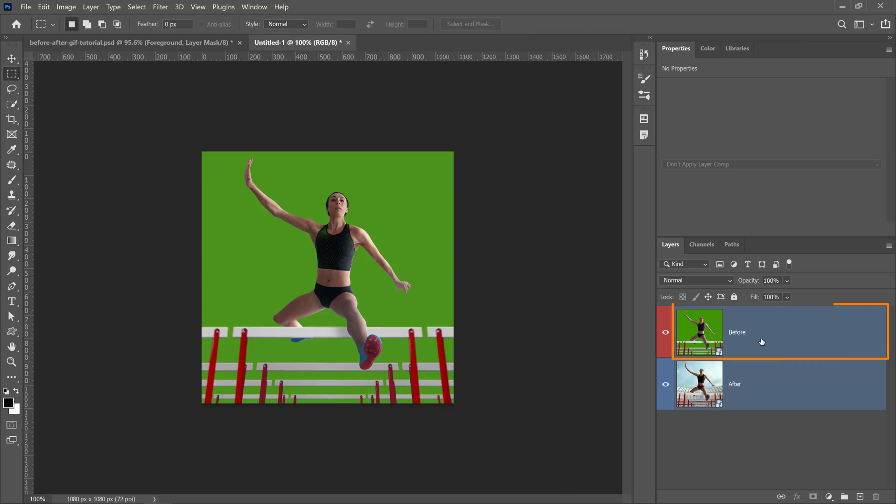
Add a layer mask to the Before layer and fill the mask with black
left_click(761, 341)
left_click(666, 333)
left_click(666, 333)
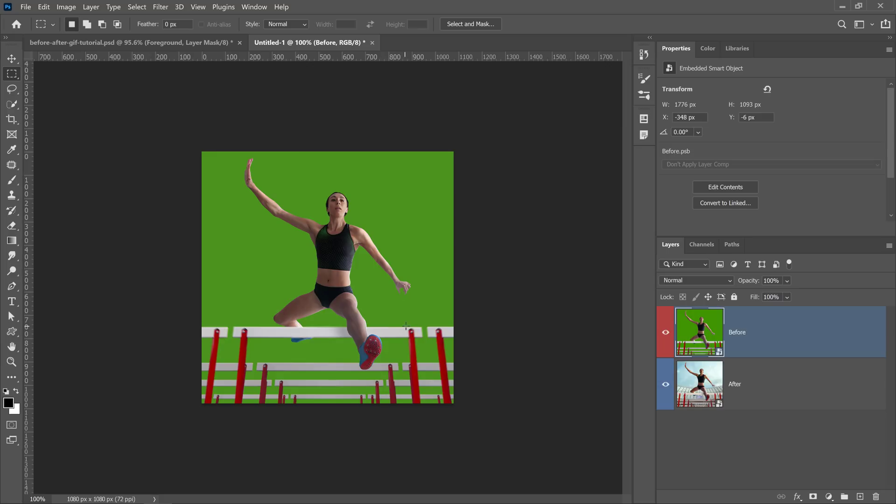
left_click(813, 497)
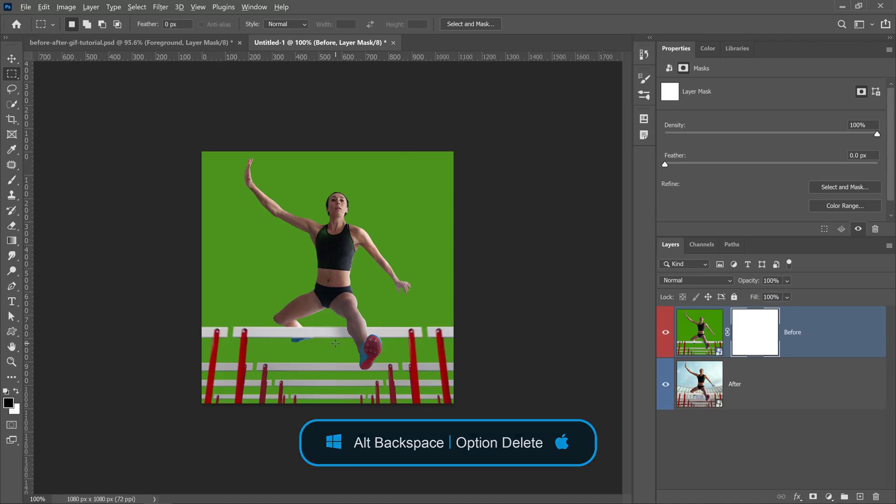
key("alt+BackSpace")
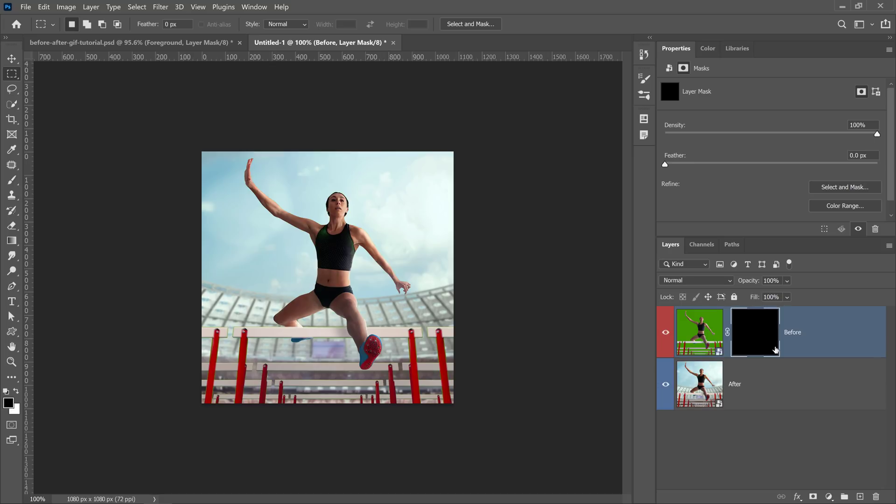
Unlink the Before layer's mask from its image and test moving the mask on its own with the Move tool
left_click(711, 331)
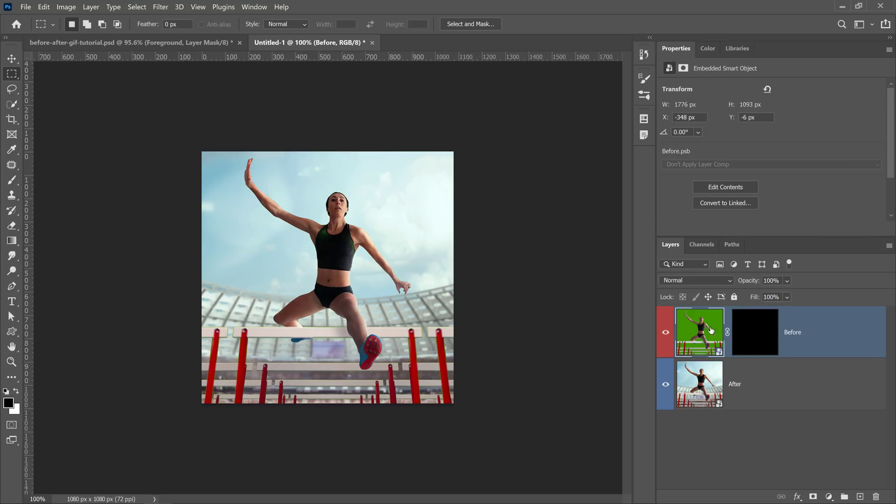
left_click(748, 346)
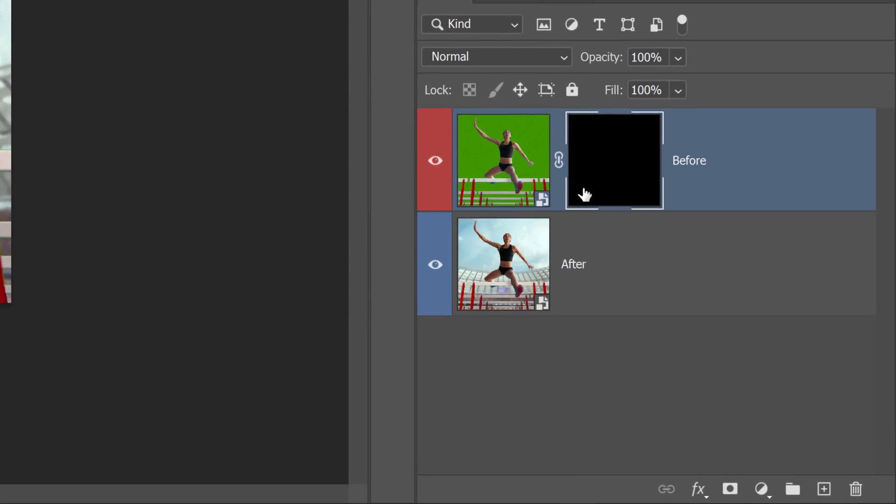
left_click(558, 165)
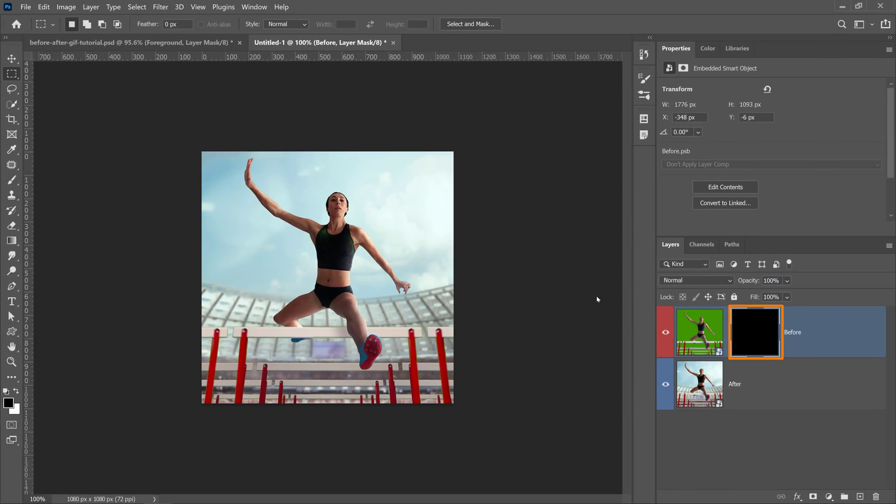
left_click(12, 60)
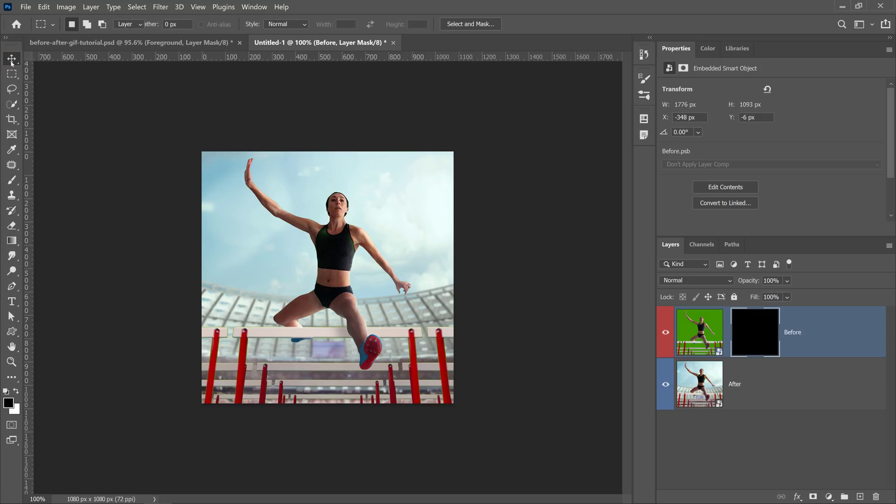
left_click_drag(406, 254, 473, 270)
key("ctrl")
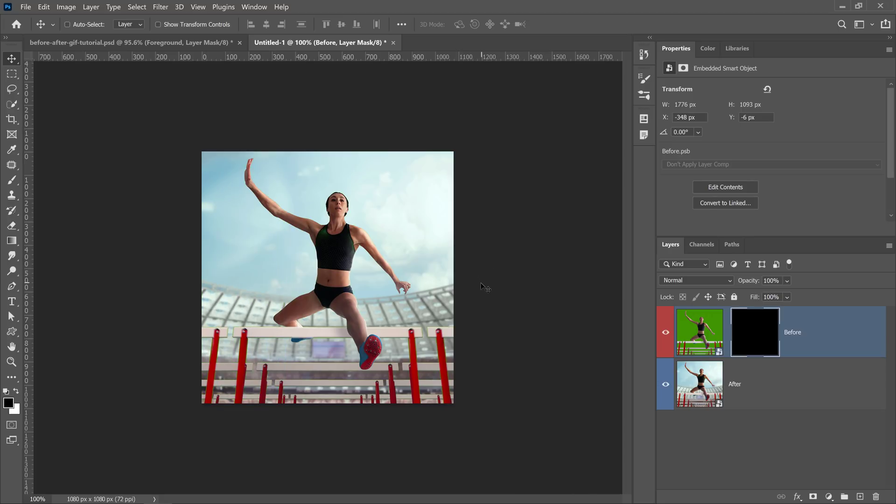
Open the Timeline and create a video timeline for the Before and After layers
left_click(252, 9)
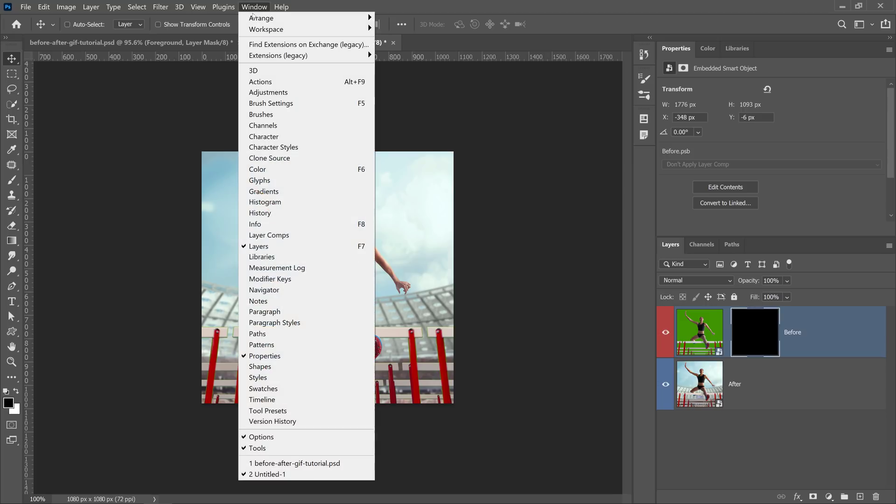
left_click(296, 400)
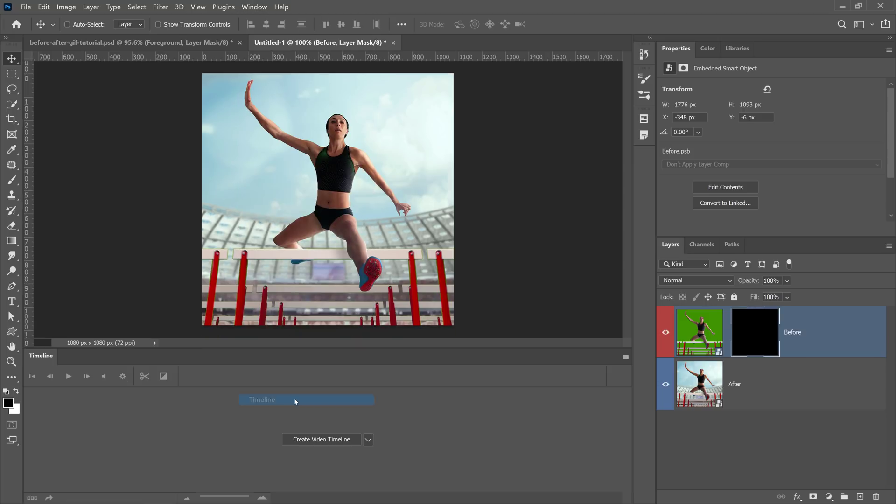
left_click(369, 441)
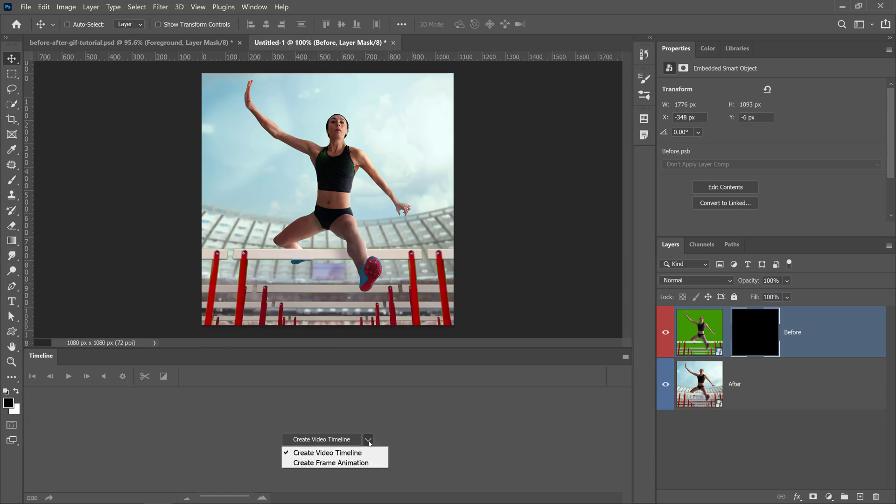
left_click(359, 455)
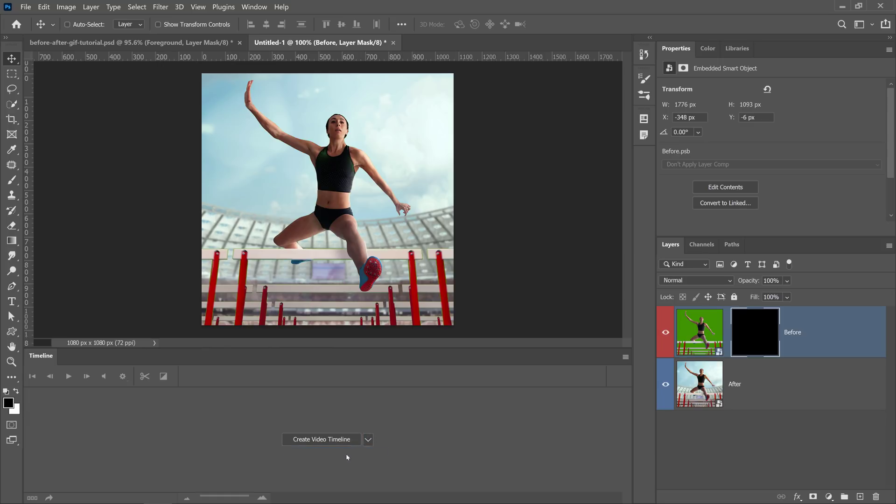
left_click(324, 444)
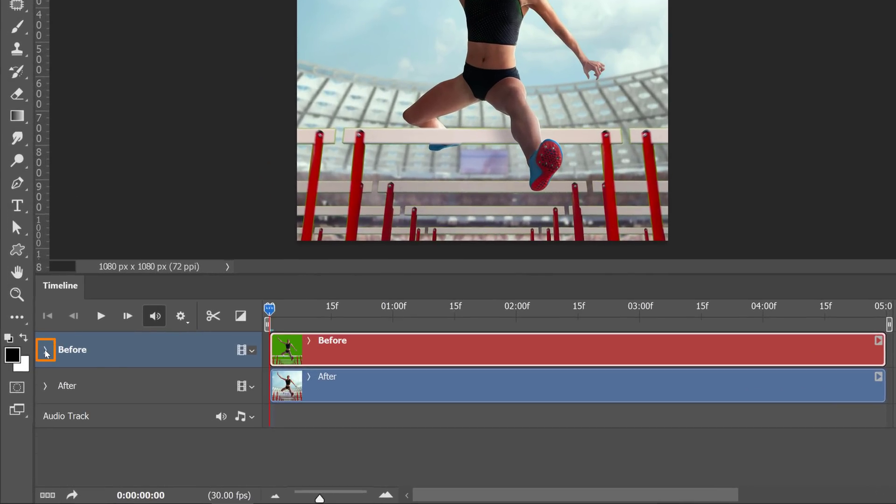
Enable Layer Mask Position keyframing on the Before track and place its first keyframe at 15f
left_click(46, 351)
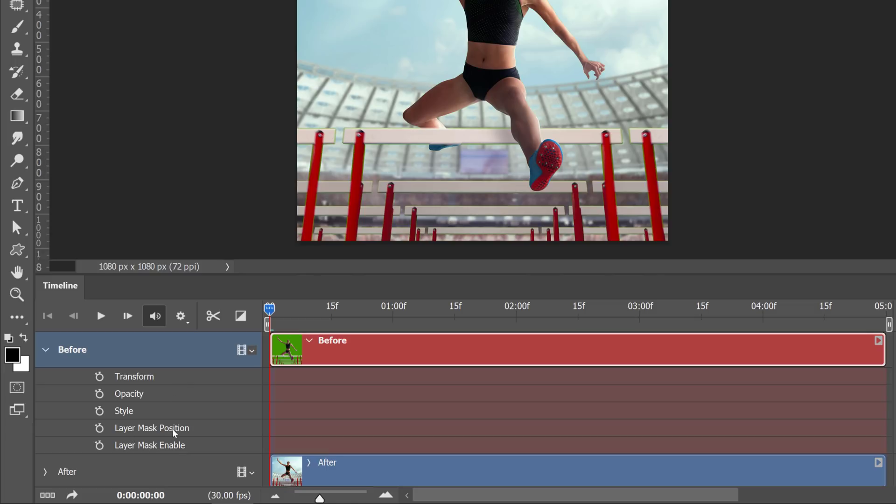
left_click(100, 428)
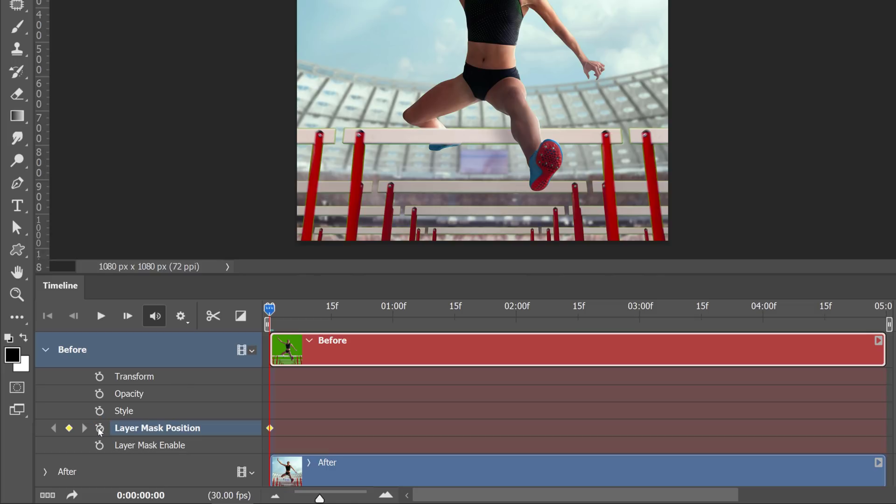
left_click(270, 428)
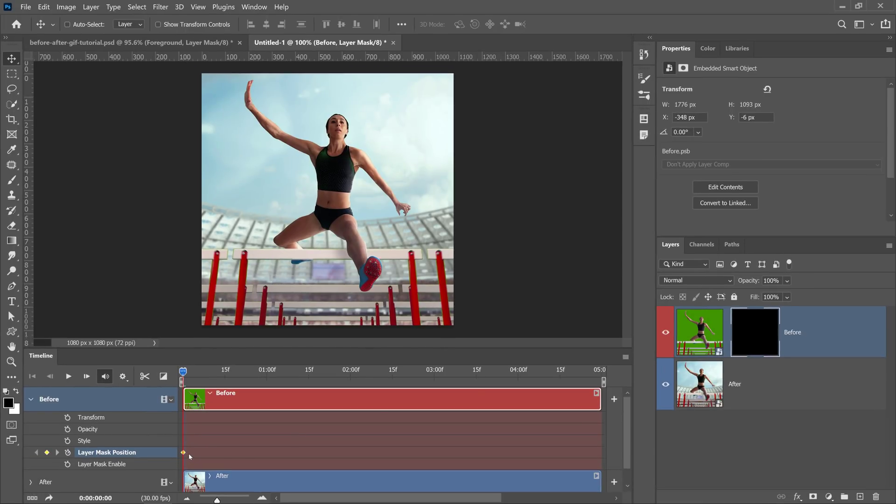
left_click_drag(182, 371, 225, 385)
left_click_drag(183, 453, 225, 455)
At 0:00:01:15, move the Before layer's black mask horizontally off the canvas's left edge to reveal the whole green-screen photo
left_click(225, 372)
left_click_drag(225, 372, 308, 373)
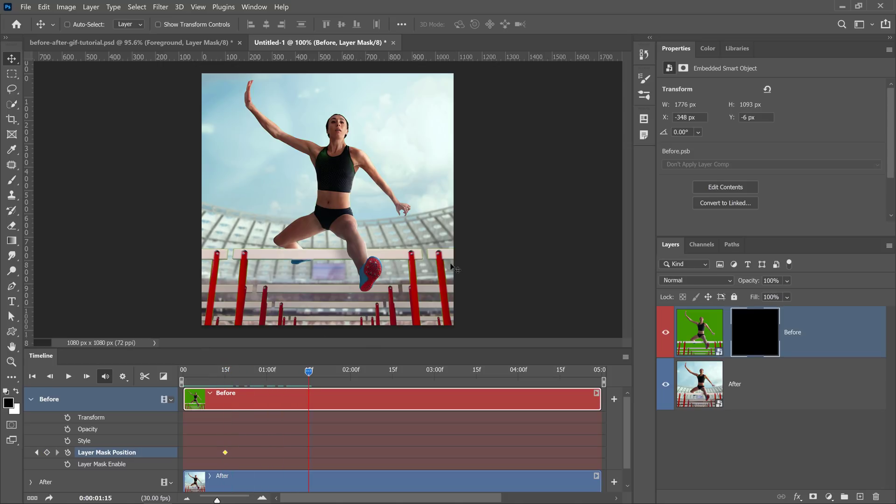
left_click_drag(450, 270, 113, 267)
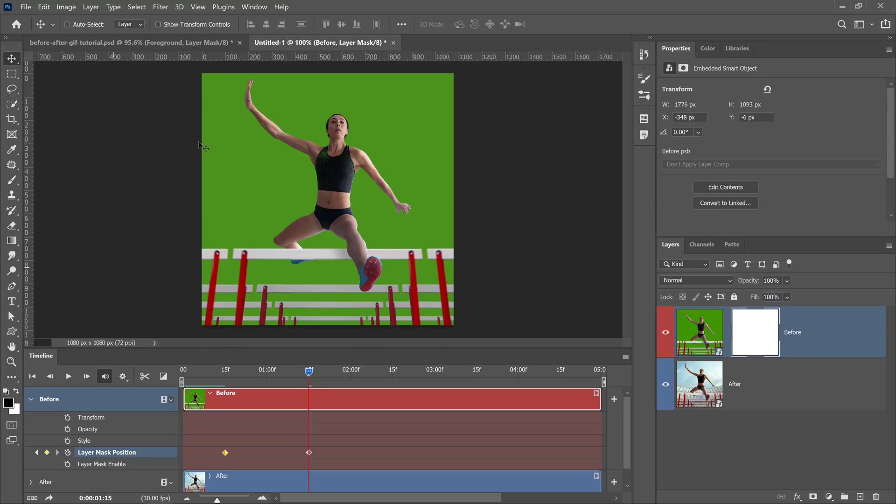
Swap the order of the two Layer Mask Position keyframes so the green-screen photo comes before the composite
left_click(306, 376)
left_click_drag(306, 375, 309, 396)
mouse_move(225, 452)
left_mouse_down()
mouse_move(342, 452)
mouse_move(210, 451)
left_mouse_up()
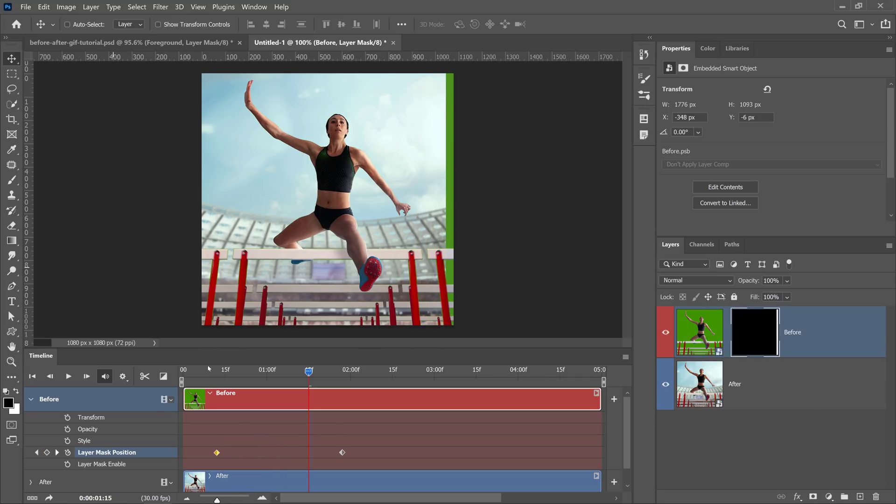
Move the two Layer Mask Position keyframes to 0:00:00:15 and 0:00:01:15, and play the wipe from the start
left_click_drag(208, 369, 225, 383)
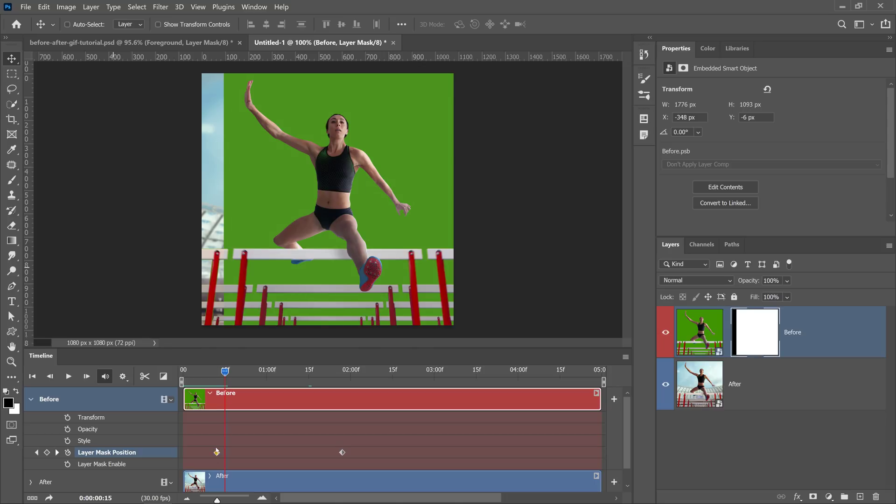
left_click_drag(217, 453, 225, 452)
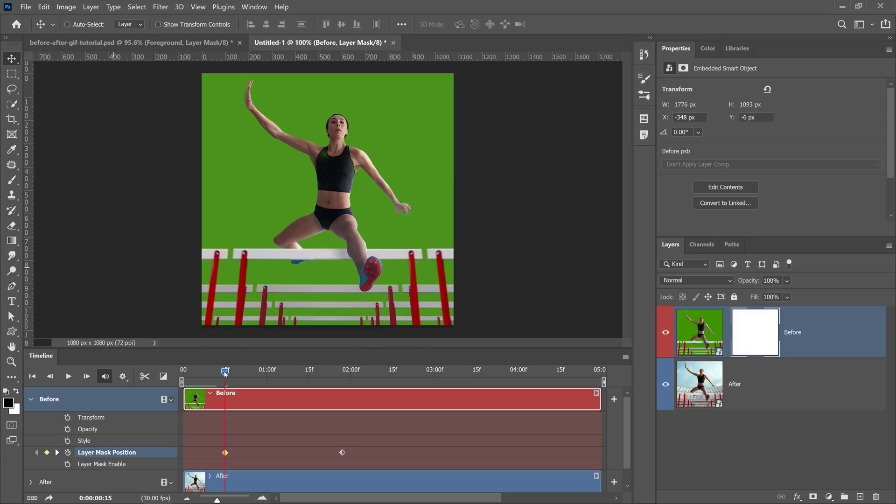
left_click_drag(225, 374, 309, 392)
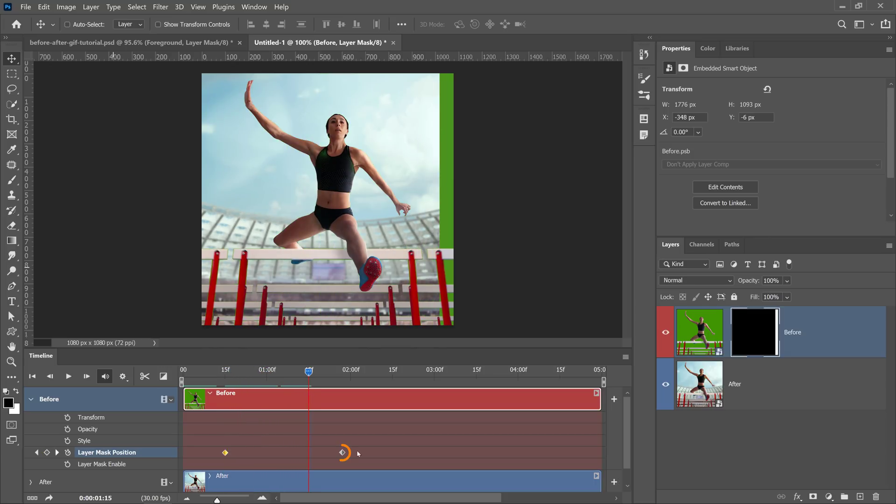
left_click_drag(342, 452, 309, 453)
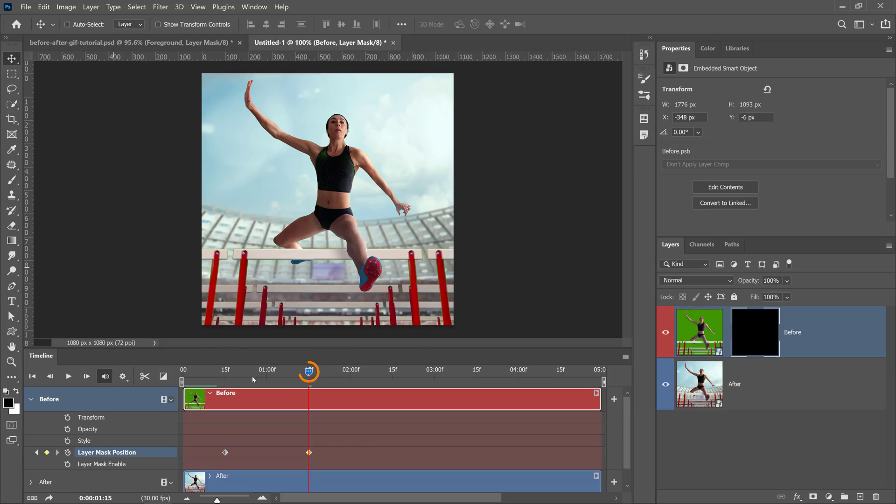
left_click_drag(311, 372, 183, 389)
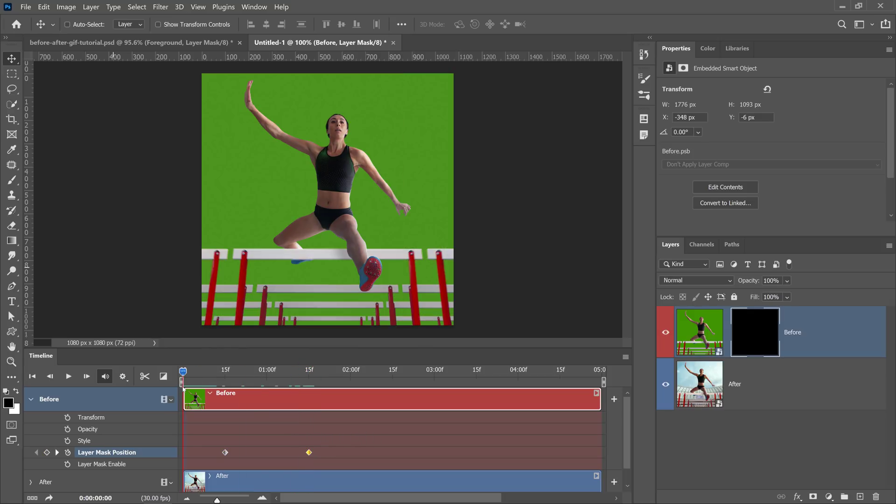
key("space")
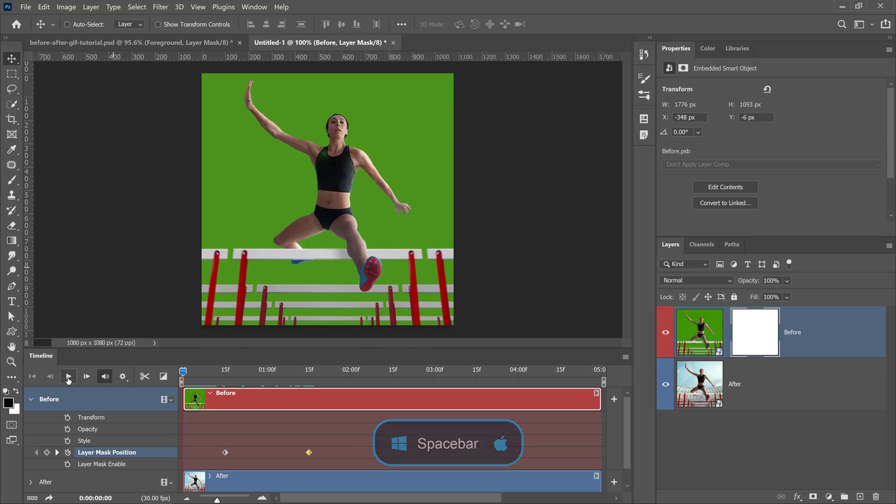
left_click(68, 377)
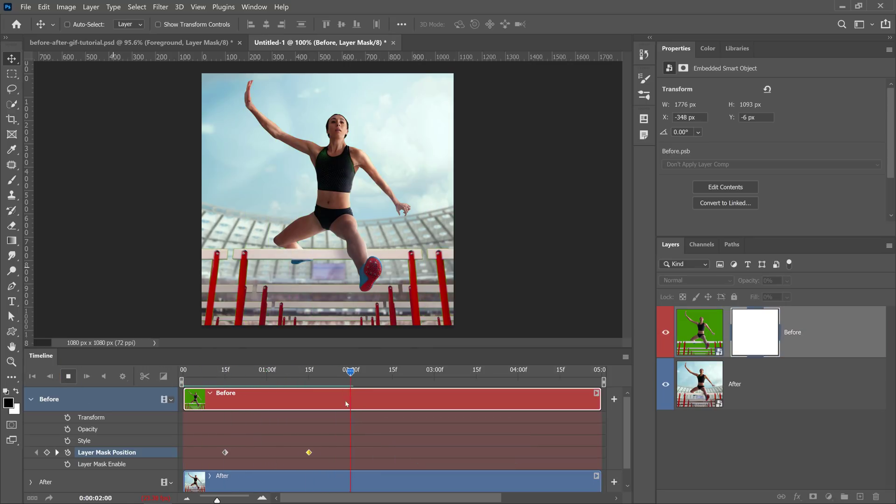
Trim the ends of the Before and After clips to 0:00:03:00
left_click(345, 371)
left_click_drag(346, 372, 434, 385)
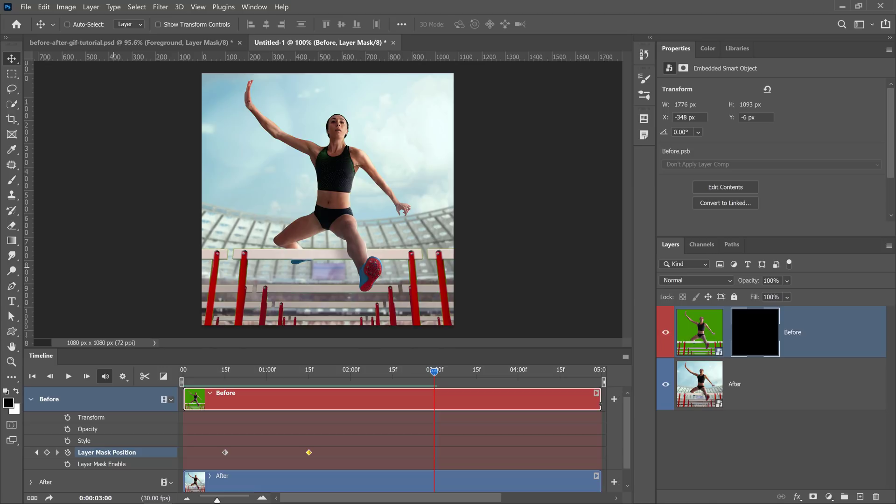
left_click_drag(600, 404, 433, 404)
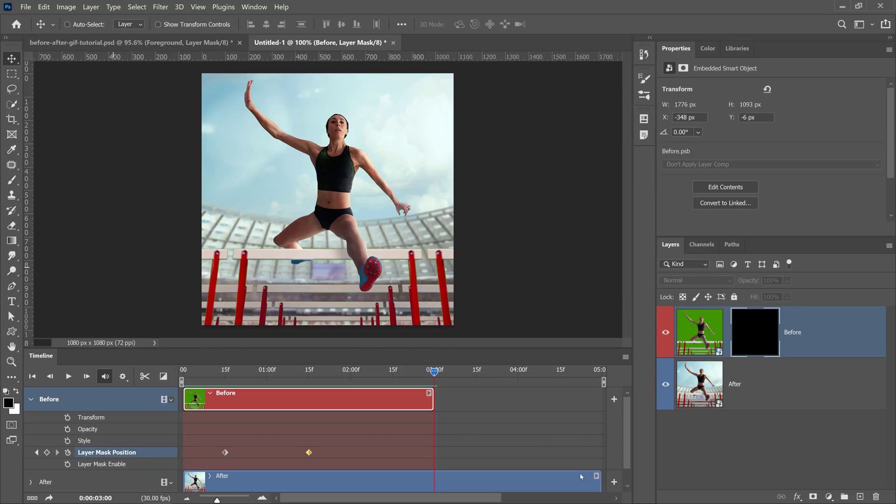
left_click_drag(600, 483, 433, 481)
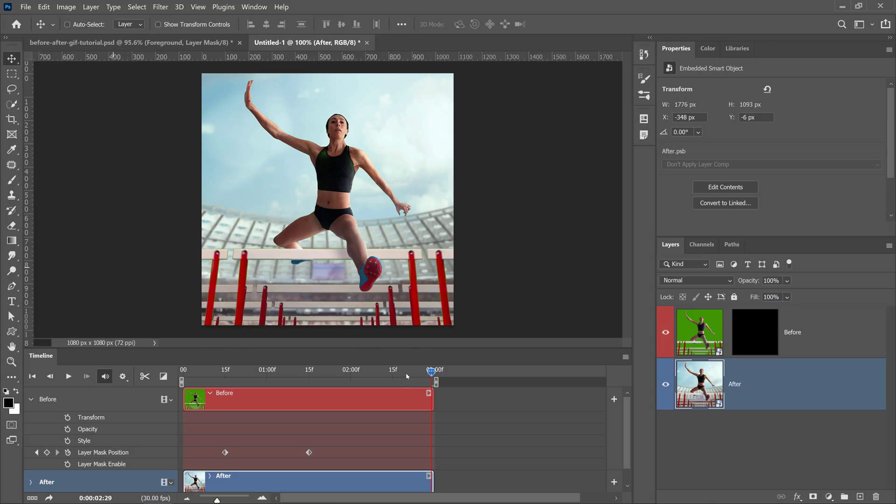
At 0:00:02:15, move the Before layer's mask horizontally off the canvas's left edge to reveal the green-screen photo, and preview the animation
left_click_drag(406, 372, 389, 385)
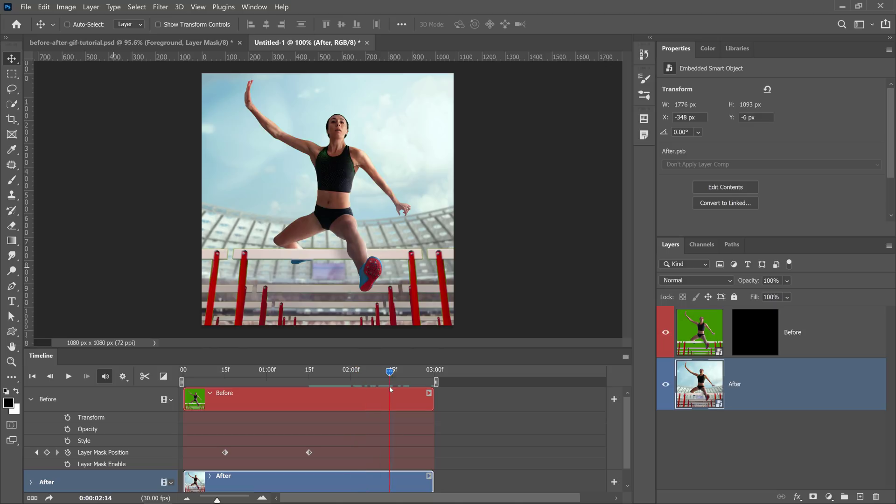
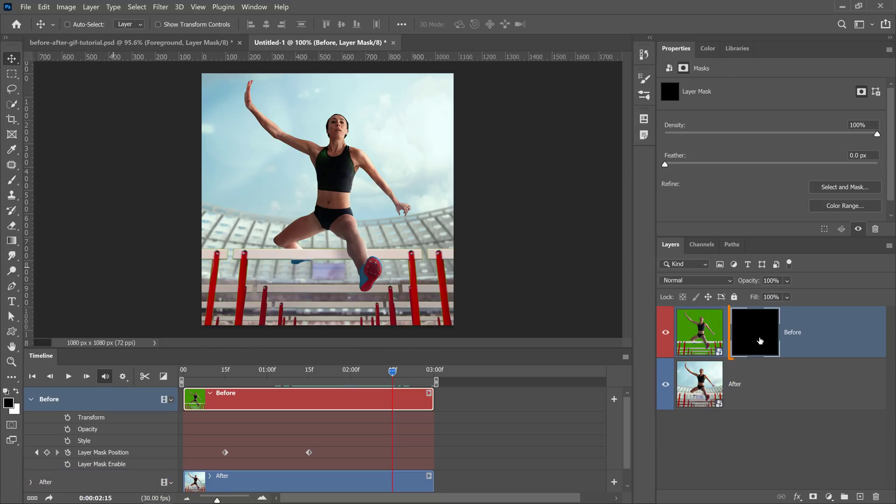
left_click_drag(443, 265, 114, 270)
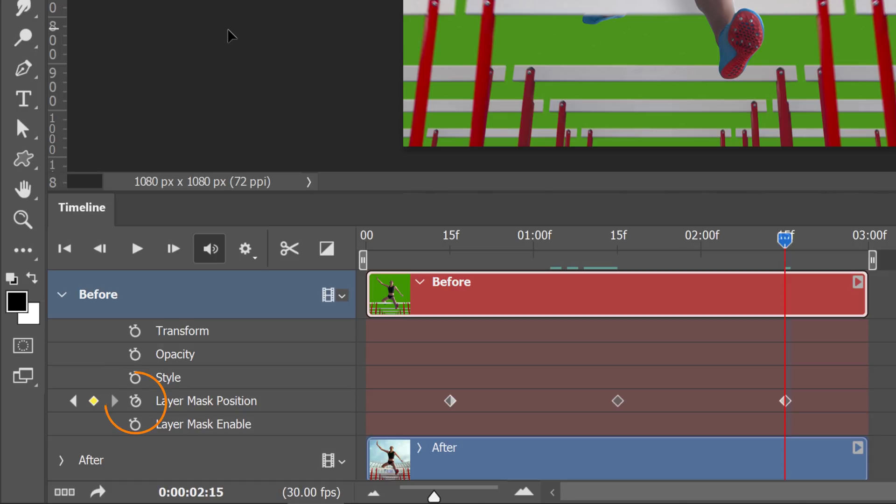
left_click_drag(784, 239, 362, 285)
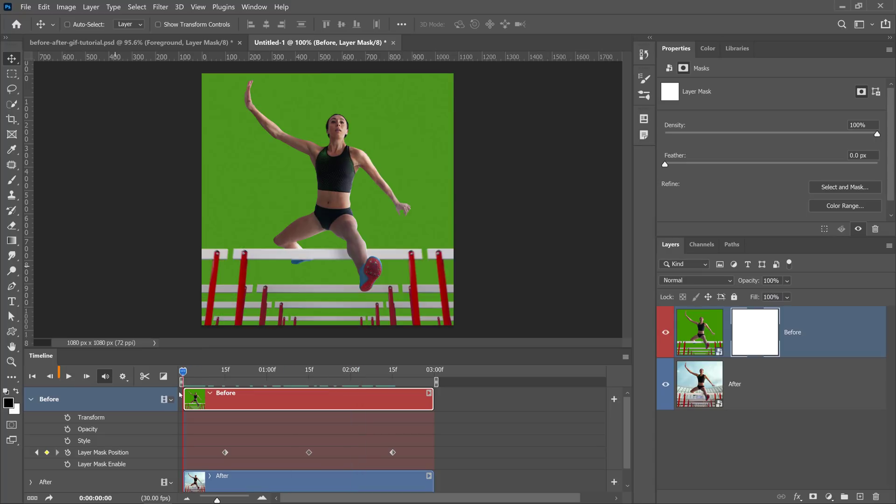
left_click(68, 376)
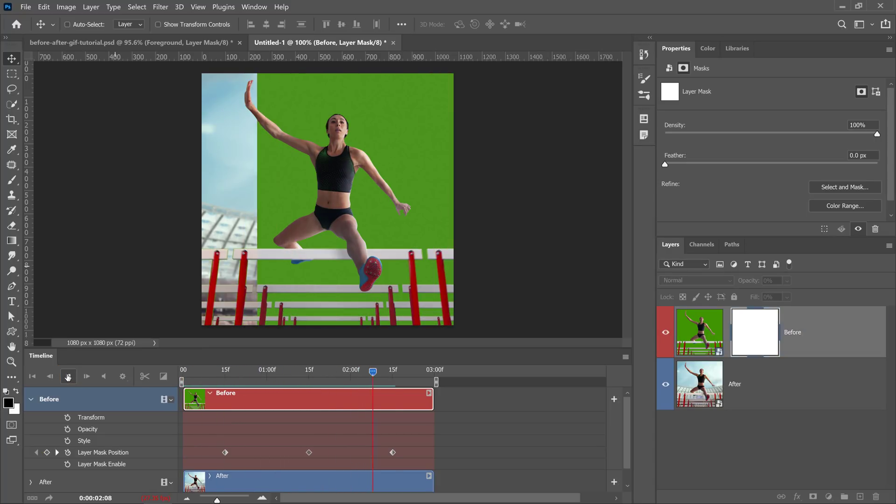
left_click(310, 376)
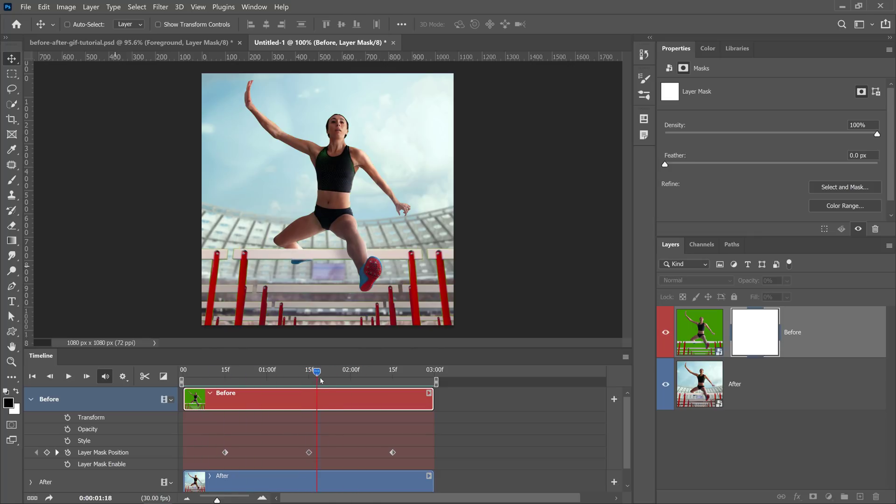
Copy the Layer Mask Position keyframe at 0:00:01:15 and paste it at 0:00:01:27
mouse_move(321, 380)
left_mouse_down()
mouse_move(344, 380)
mouse_move(322, 382)
left_mouse_up()
left_click(309, 453)
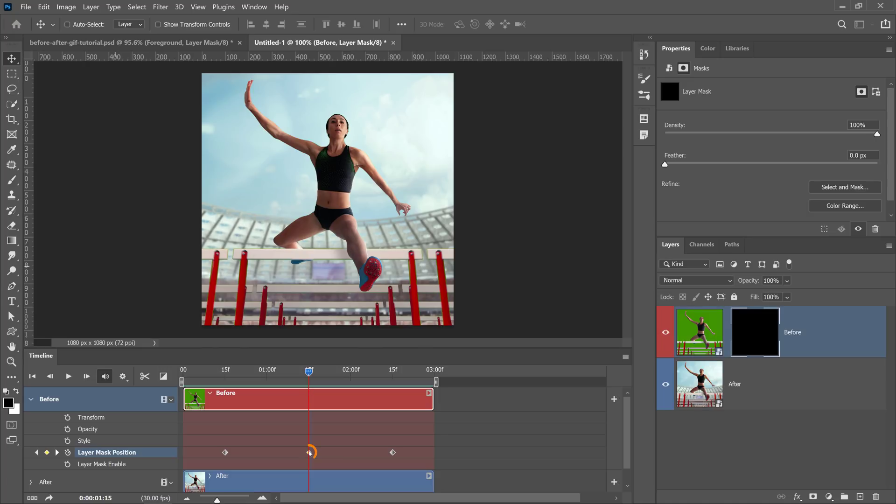
right_click(309, 452)
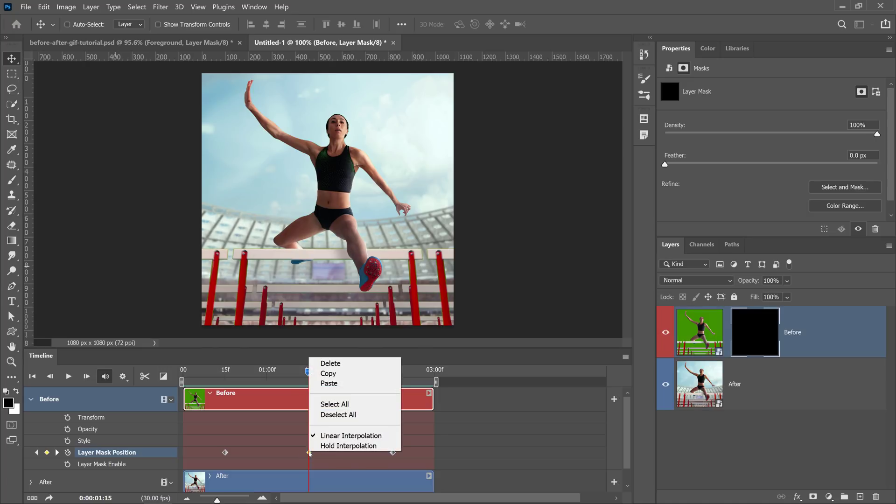
left_click(337, 374)
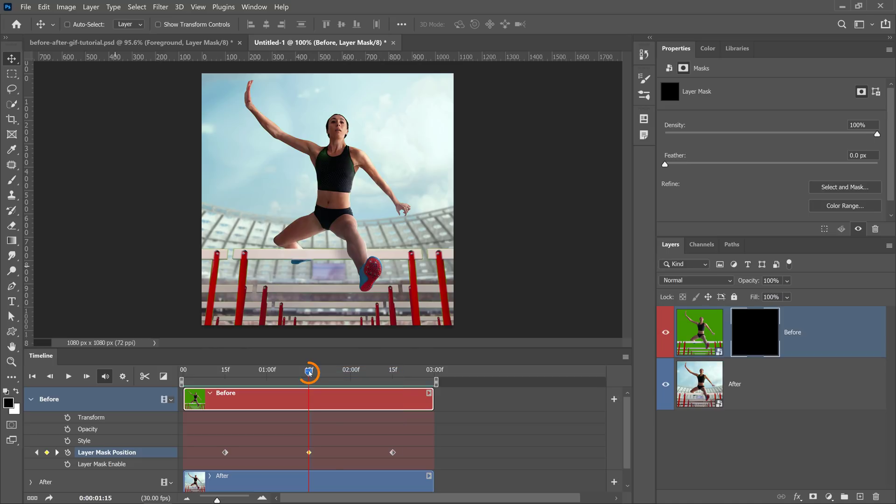
left_click_drag(308, 371, 342, 376)
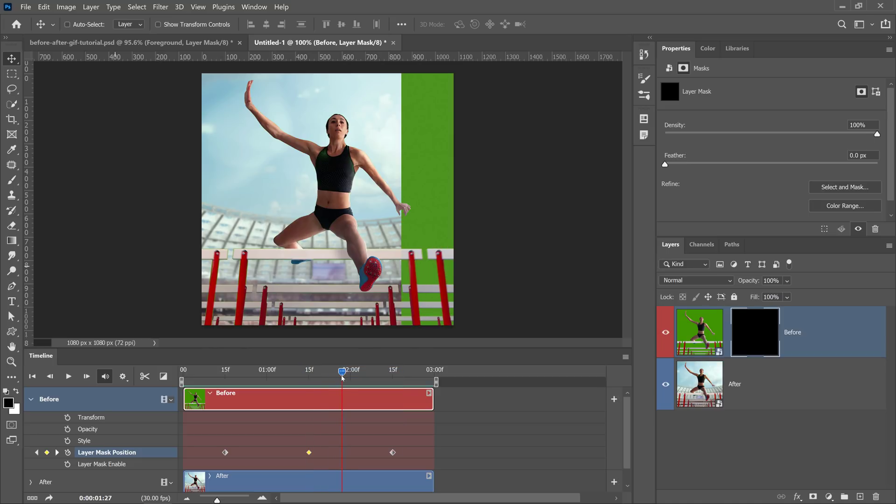
right_click(309, 452)
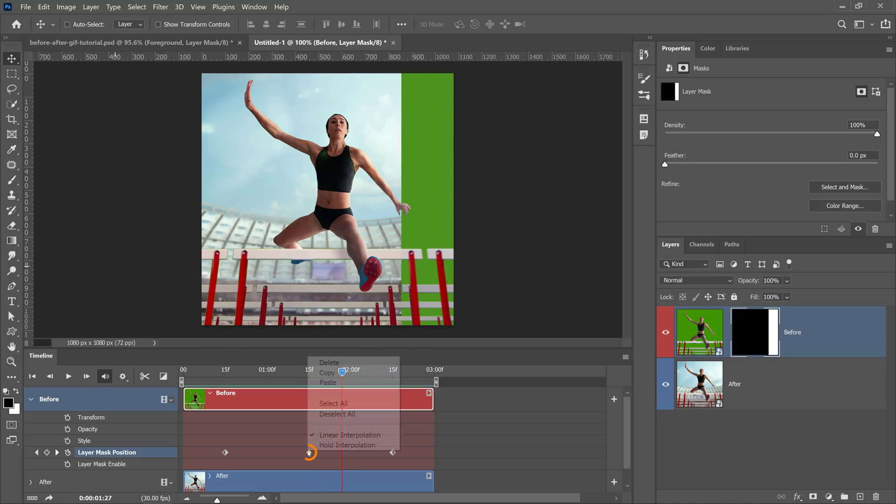
left_click(328, 382)
Move the last mask keyframe to about 0:00:02:27 and the pasted one to 0:00:01:28, and preview from the start
left_click_drag(339, 374, 346, 400)
left_click_drag(396, 452, 428, 456)
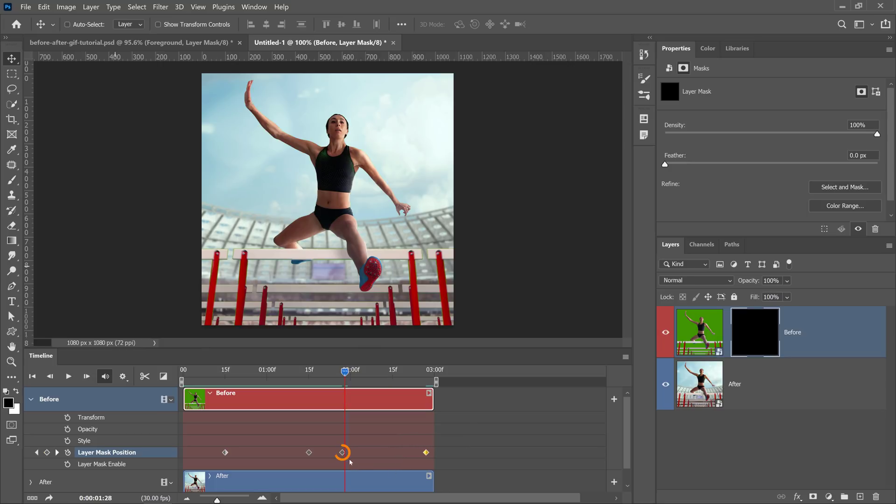
left_click_drag(342, 454, 345, 453)
left_click_drag(343, 371, 183, 372)
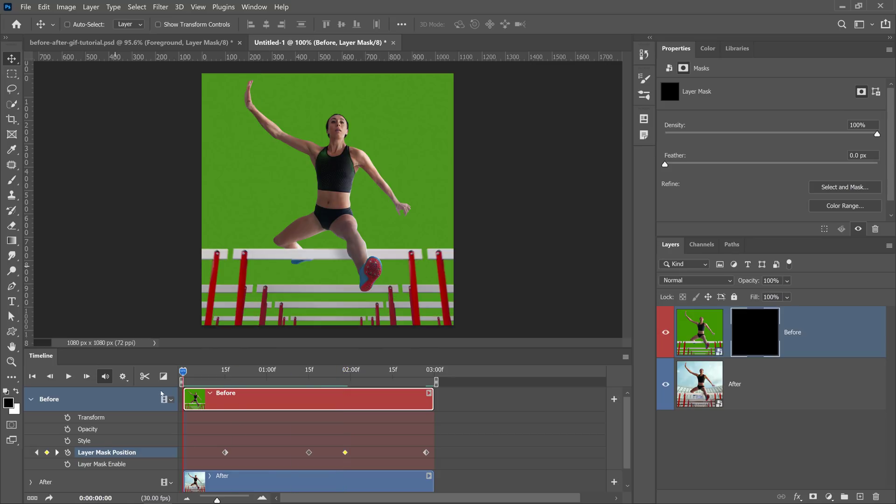
left_click(68, 378)
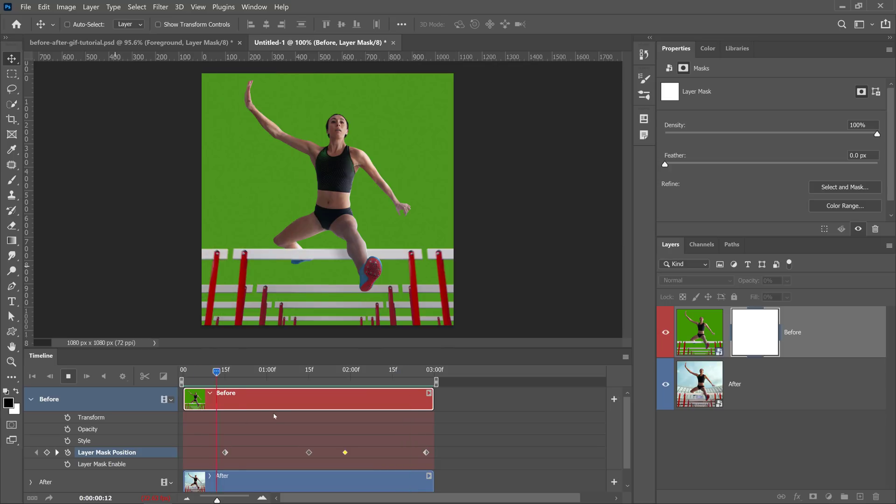
left_click(302, 392)
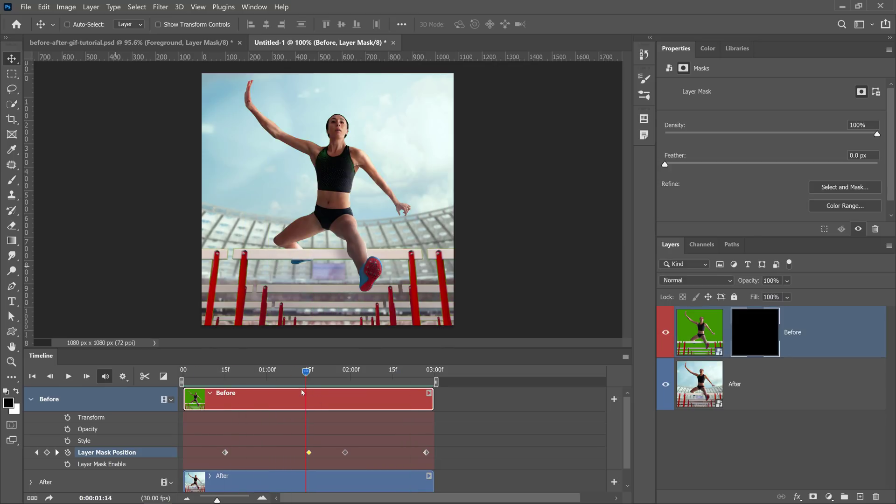
Shift the two middle Layer Mask Position keyframes together to 0:00:01:09 and about 0:00:01:22, and preview the animation
key("Right")
key("Right")
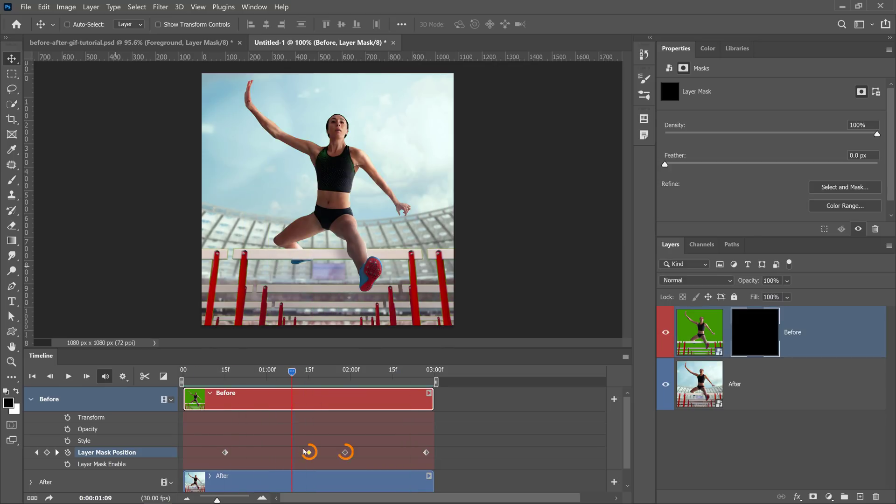
left_click(345, 452, "shift")
left_click_drag(346, 452, 327, 454)
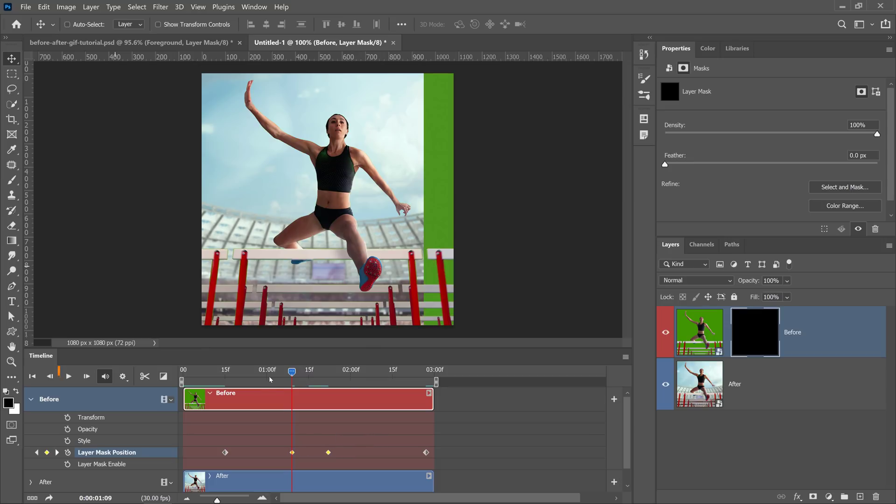
key("space")
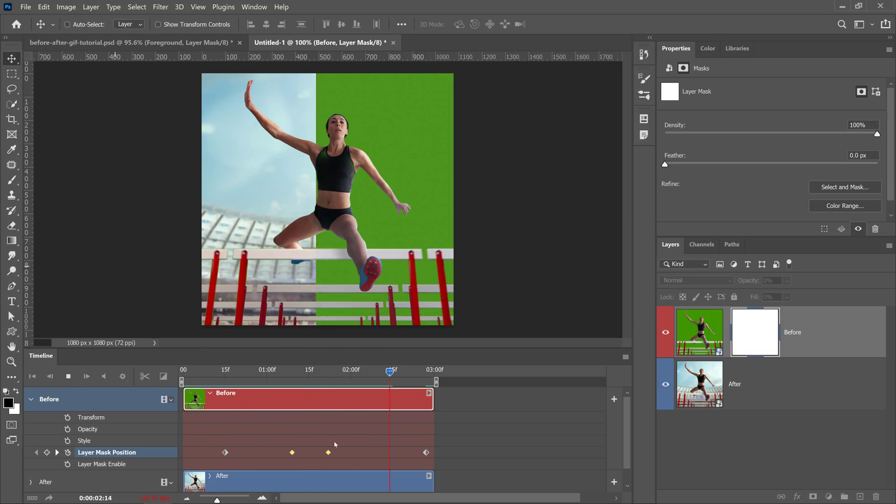
left_click(362, 426)
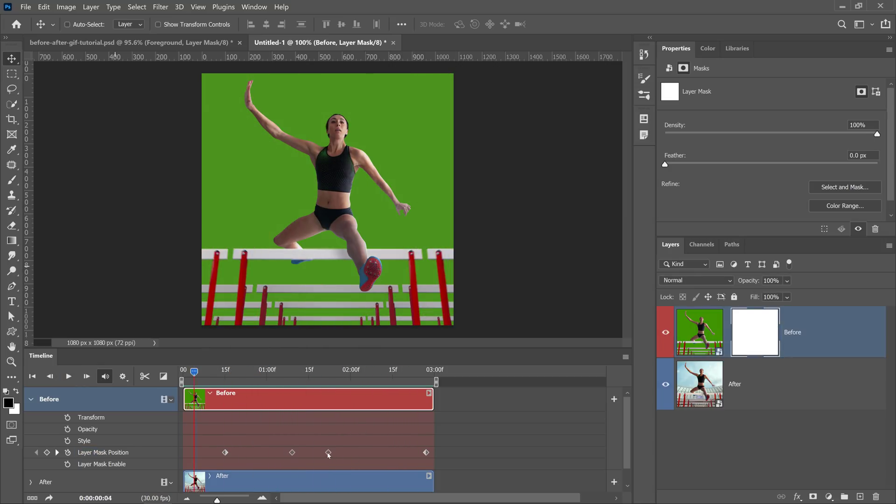
Move the third Layer Mask Position keyframe earlier to 0:00:01:18 to shorten the hold on the composite, and preview the animation
left_click_drag(329, 455, 317, 456)
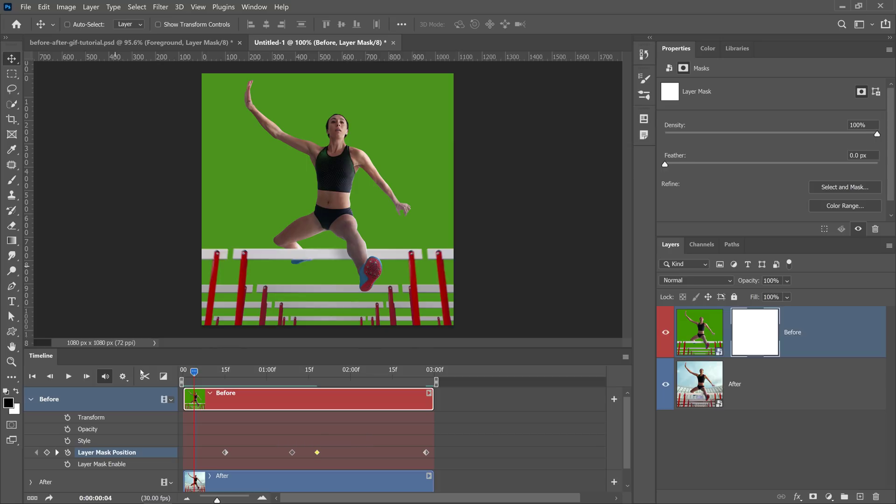
left_click(70, 378)
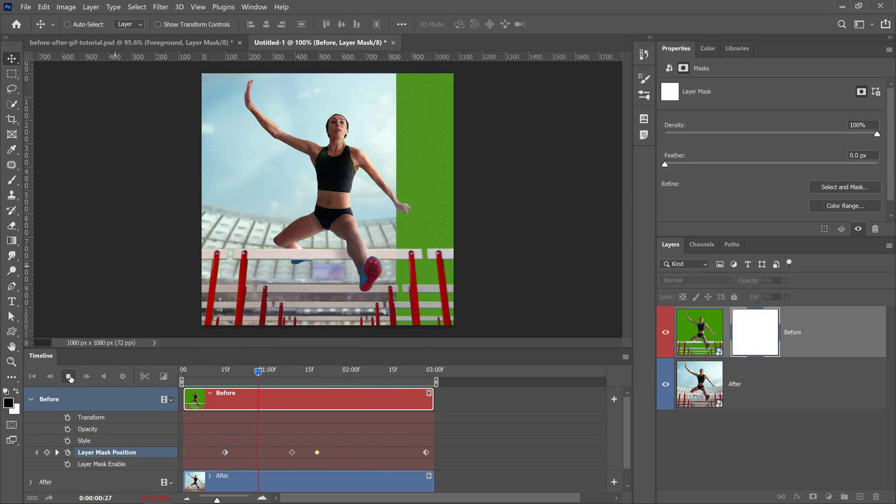
left_click(69, 376)
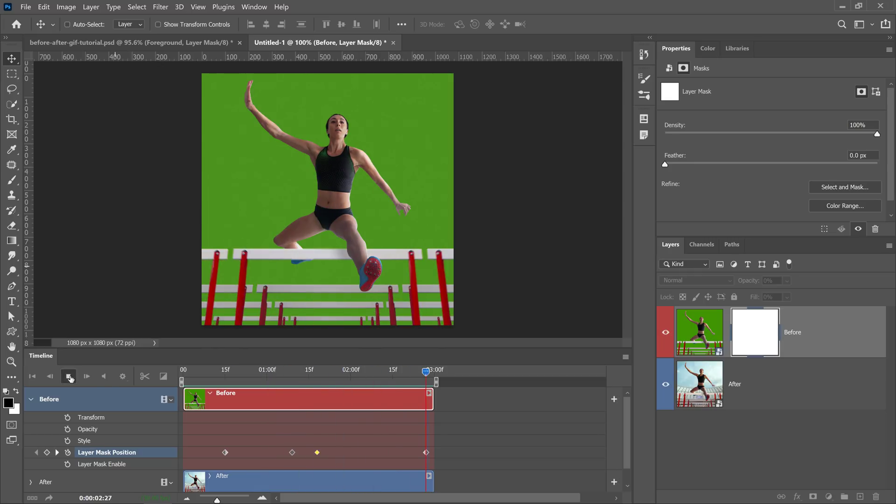
Move the last Layer Mask Position keyframe to about 0:00:02:17 and preview the animation from the start
left_click_drag(426, 453, 398, 453)
left_click_drag(426, 371, 183, 371)
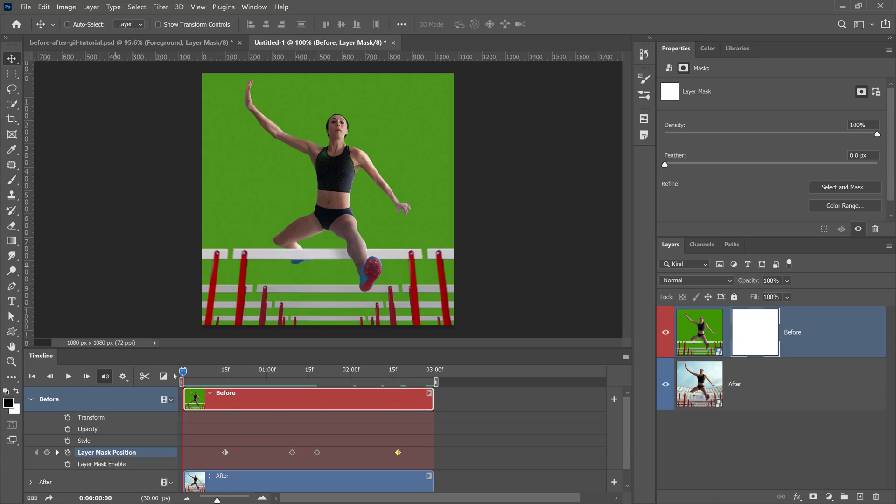
left_click(70, 378)
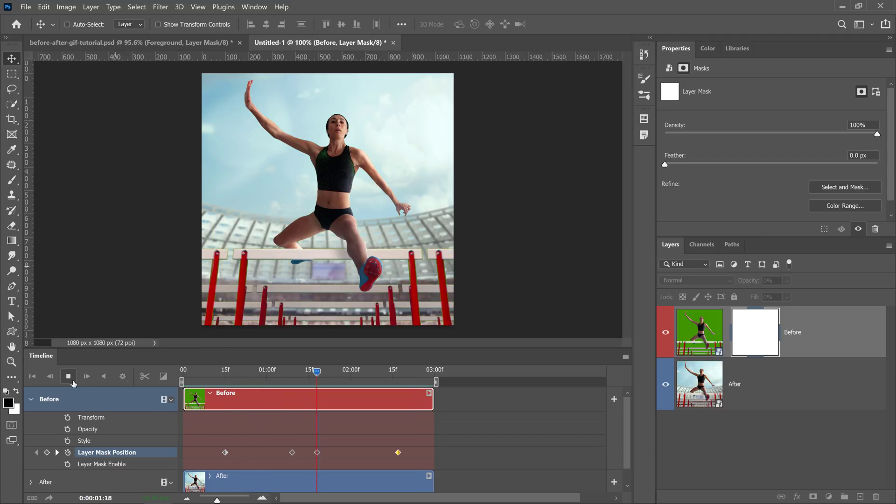
left_click(70, 379)
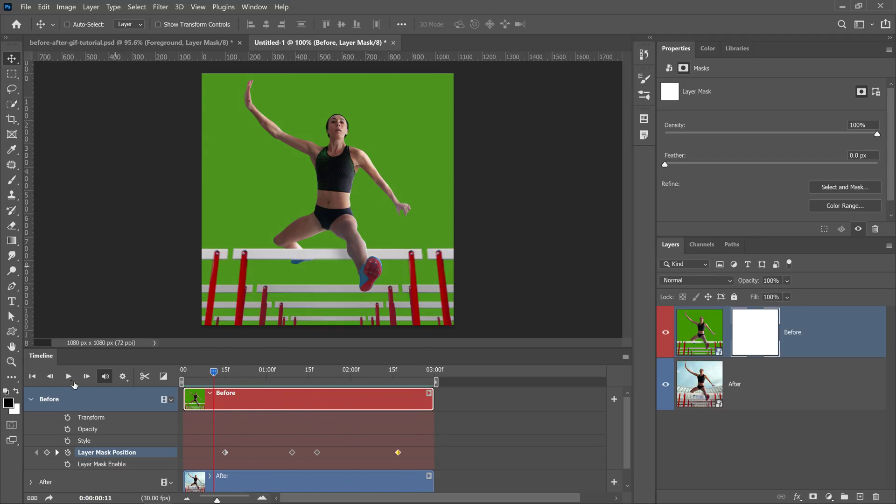
Shift the last three Layer Mask Position keyframes together to about 0:00:01:15, 0:00:01:24 and 0:00:02:23, and preview the animation
left_click(293, 452)
key("shift")
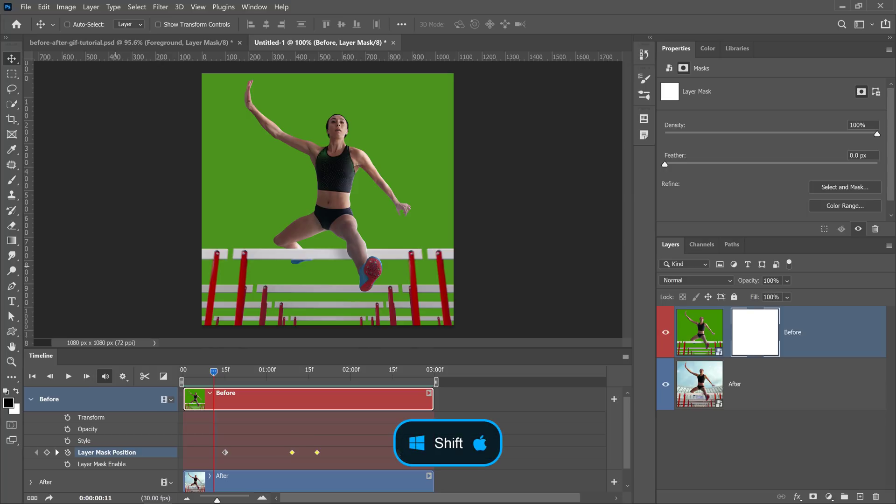
left_click_drag(398, 453, 415, 453)
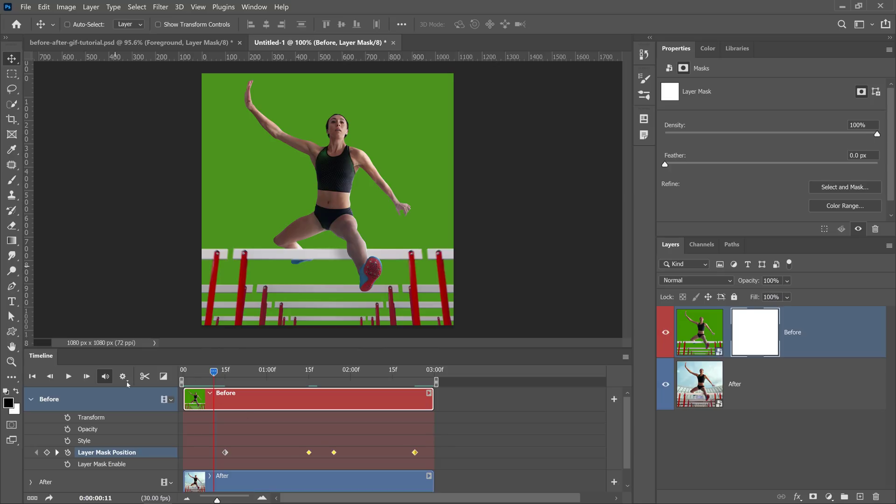
left_click(68, 376)
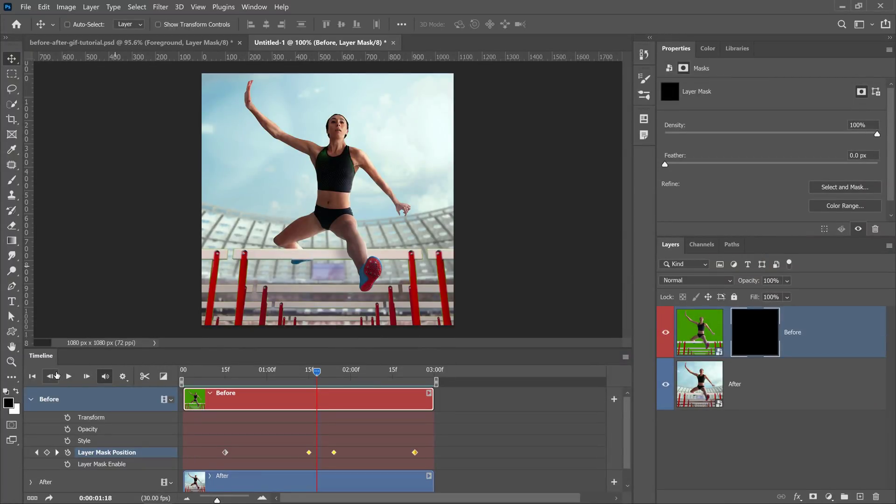
left_click(625, 358)
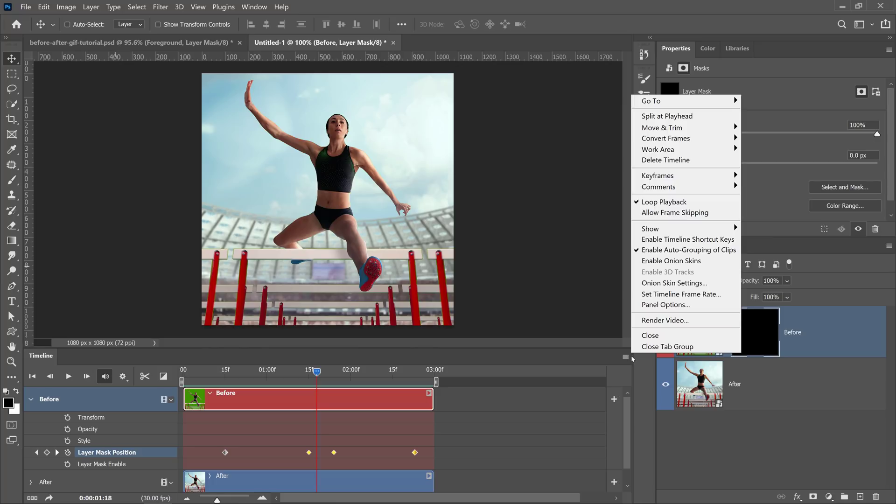
left_click(723, 321)
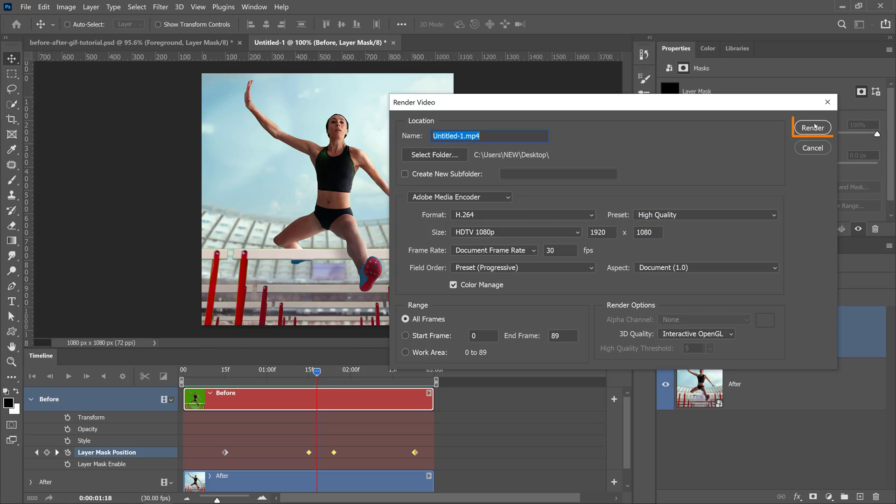
left_click(828, 101)
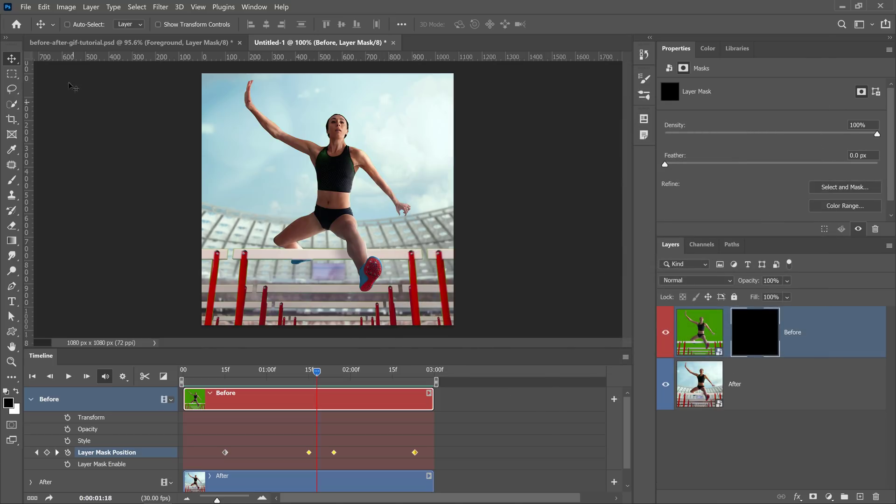
Start a Save for Web (Legacy) export with GIF as the file format and Forever as the looping option
left_click(27, 10)
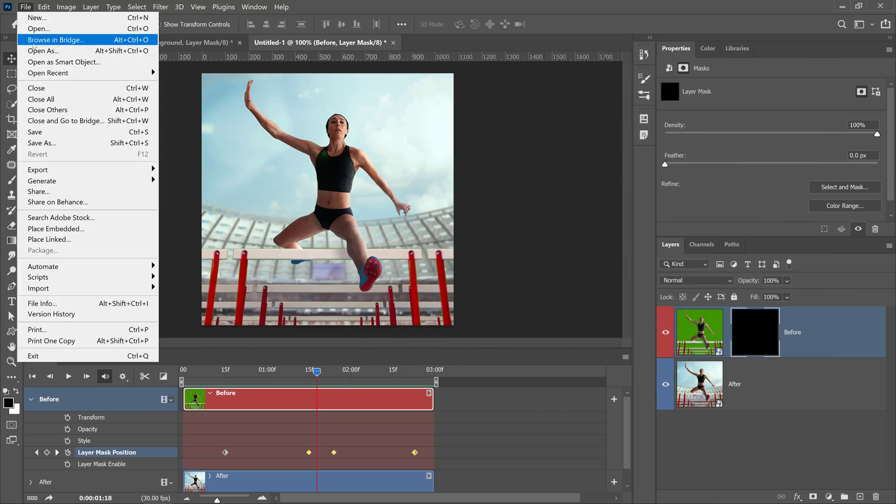
mouse_move(53, 171)
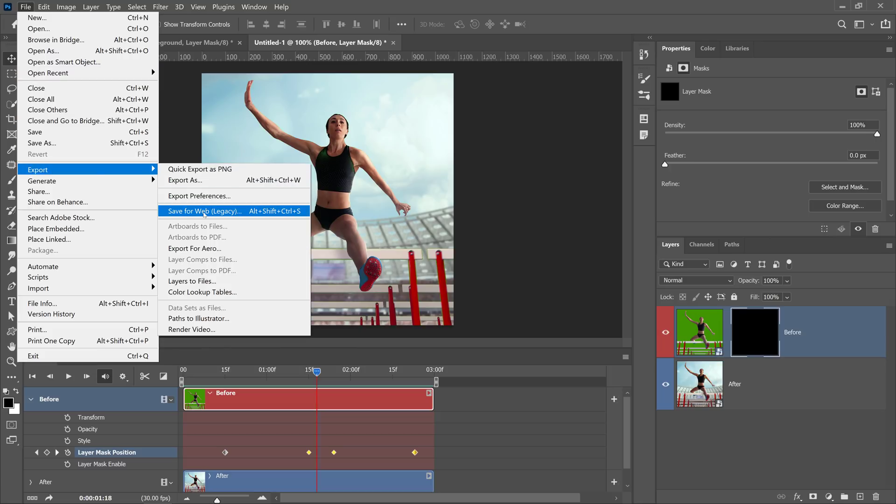
left_click(246, 211)
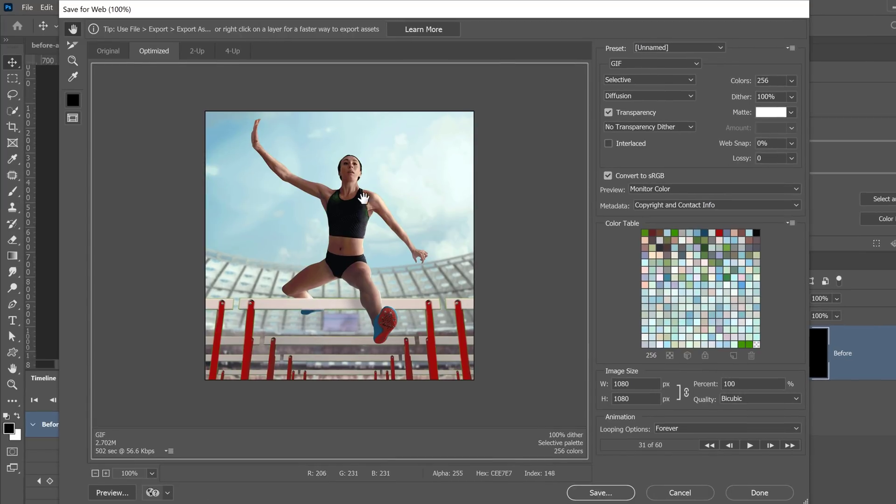
left_click(620, 62)
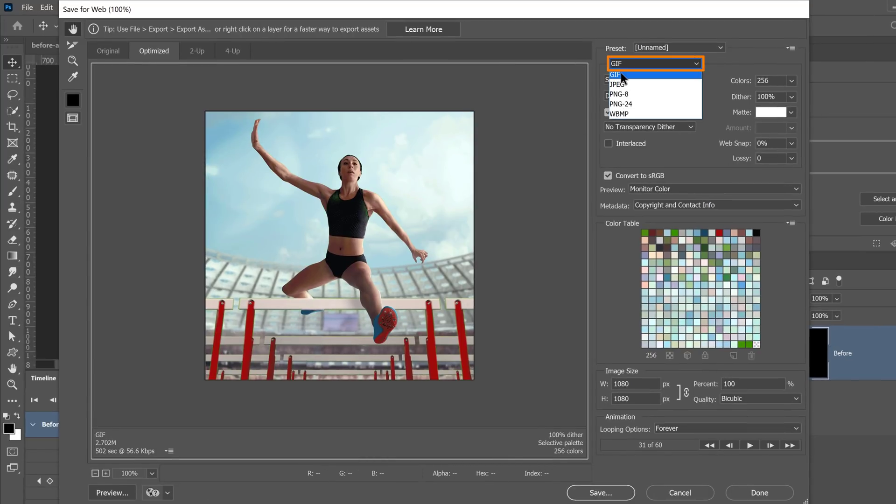
left_click(621, 72)
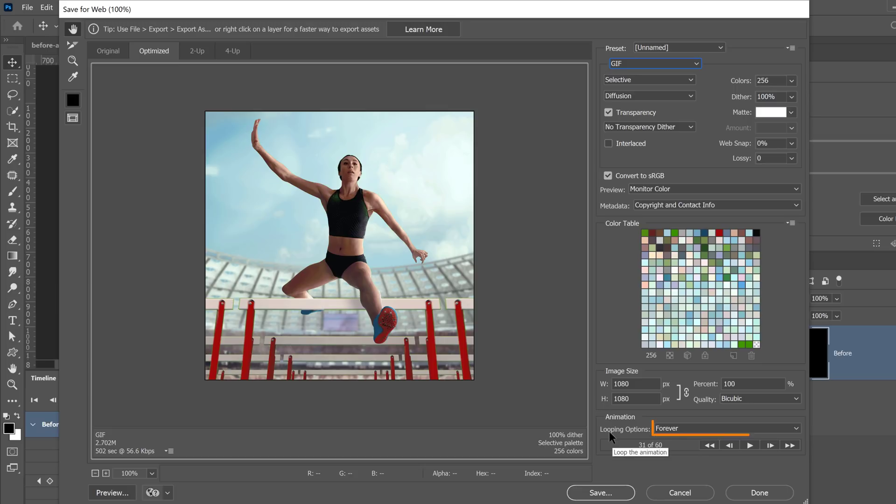
left_click(667, 430)
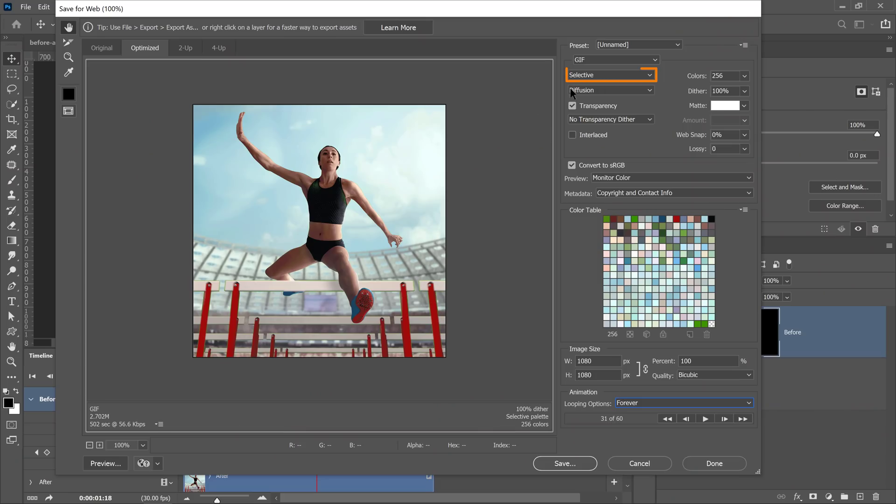
Set the GIF's color reduction algorithm to Adaptive, and play and stop the animation in the export preview
left_click(584, 76)
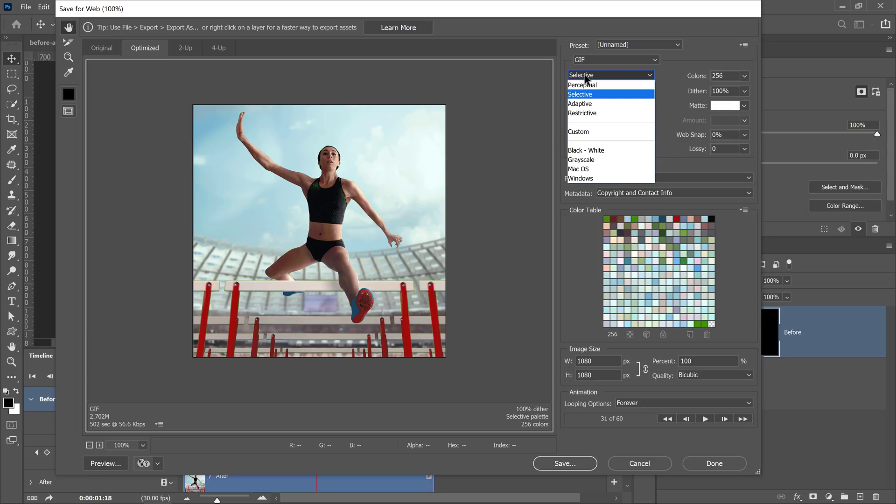
left_click(582, 104)
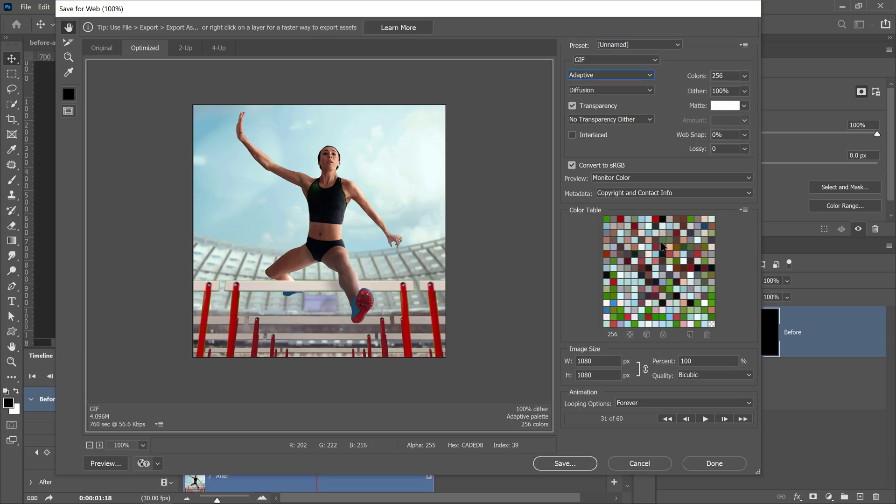
left_click(705, 419)
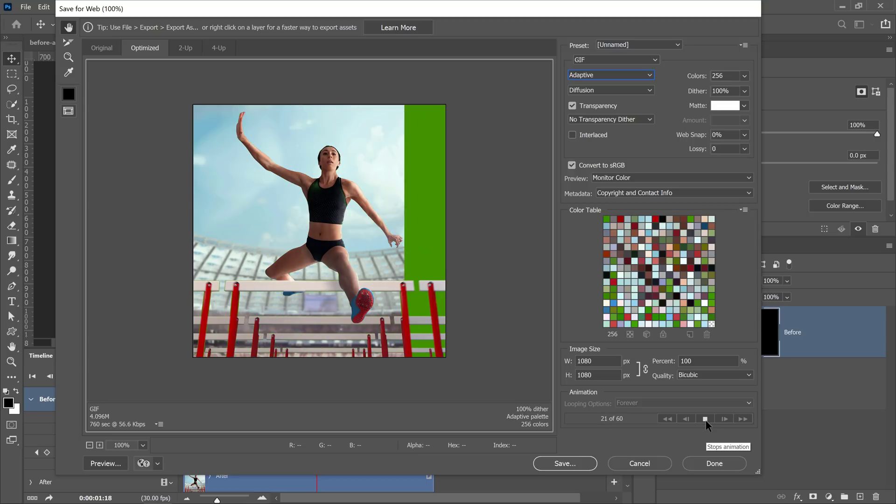
left_click(705, 419)
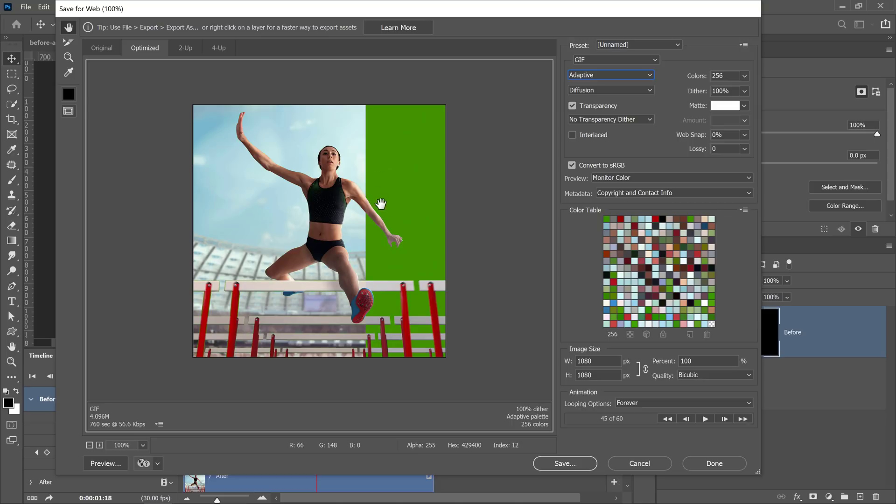
Preview the GIF in the web browser, look over the full image, and close the browser preview
left_click(109, 468)
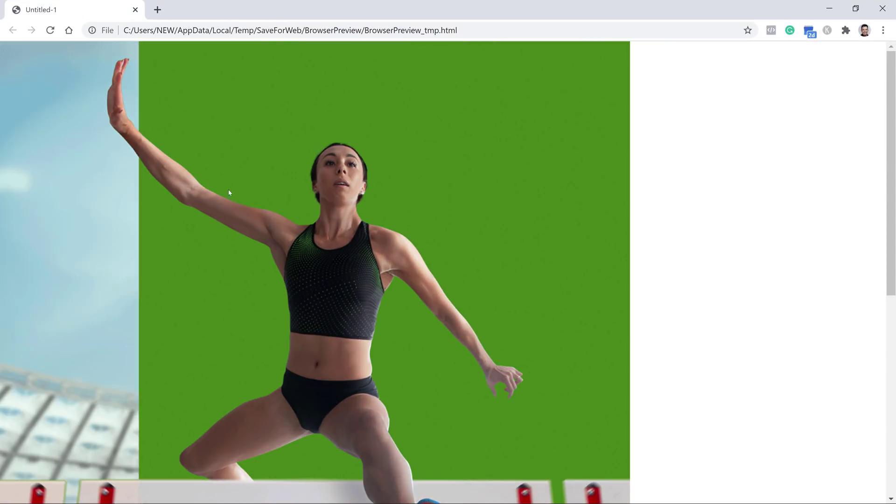
scroll(729, 209, "down", 6)
scroll(729, 208, "up", 6)
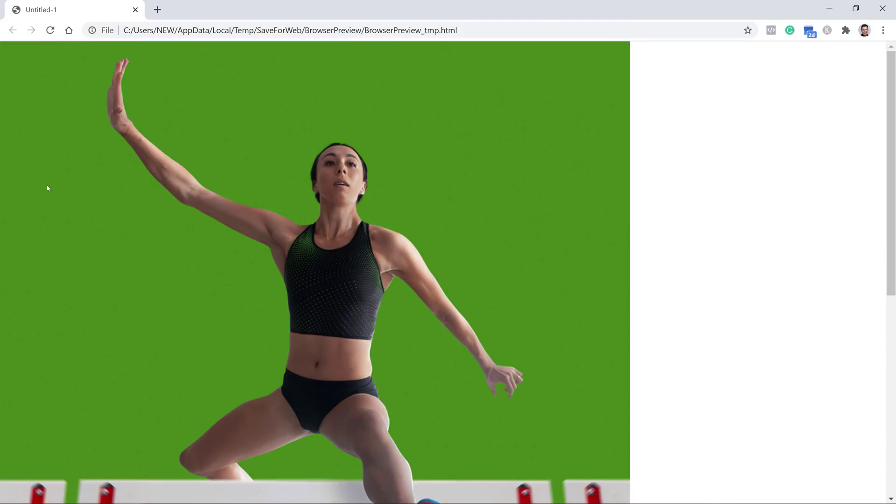
left_click(883, 10)
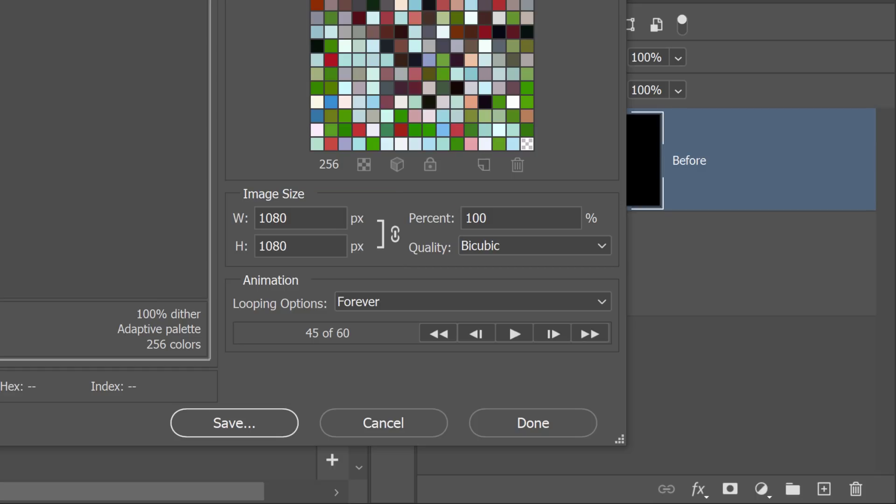
Start editing the percentage of the GIF's export image size
left_click(518, 218)
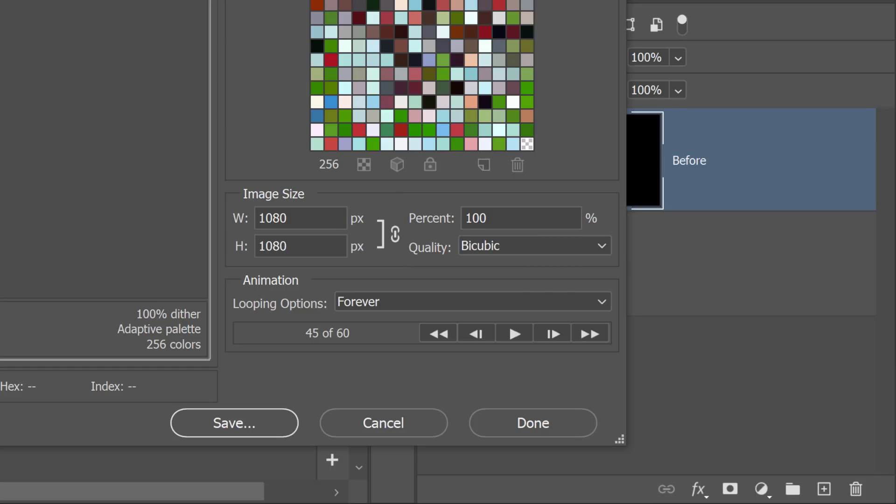